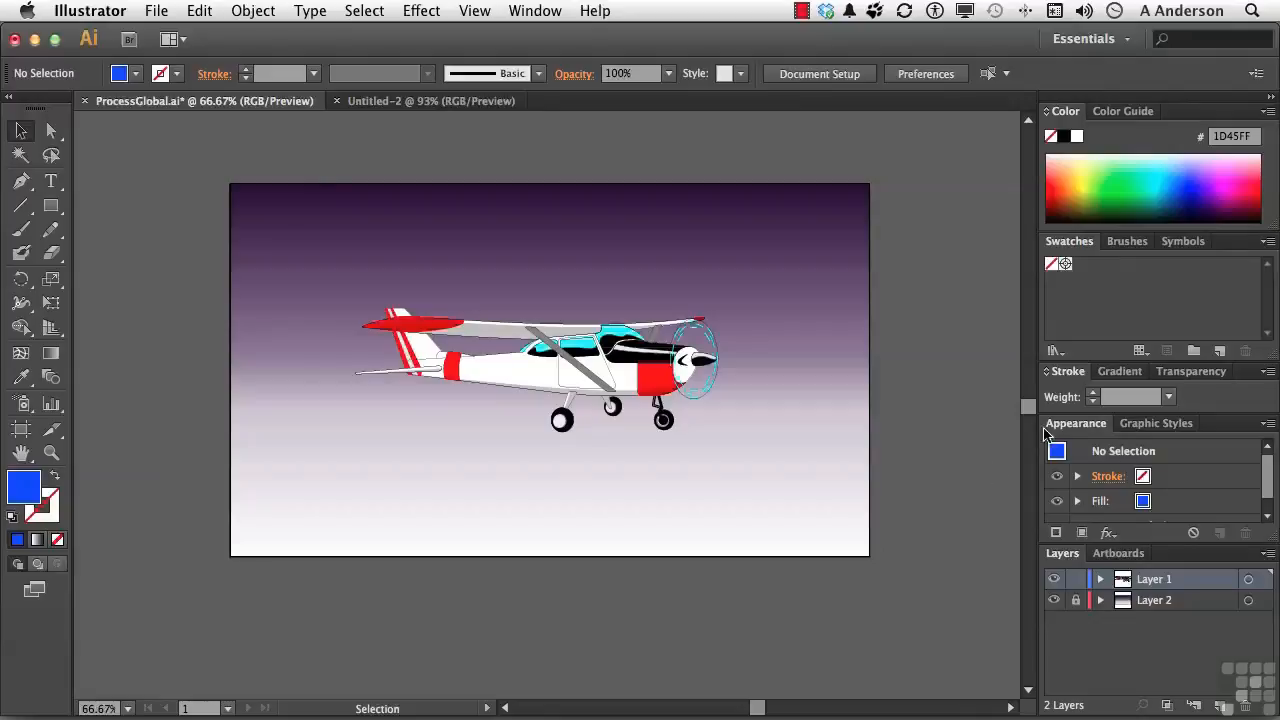
Float the Swatches panel over the artboard and compare its contents and the brushes between the Untitled-2 and ProcessGlobal.ai documents
mouse_move(1072, 242)
left_mouse_down()
mouse_move(971, 249)
mouse_move(785, 198)
left_mouse_up()
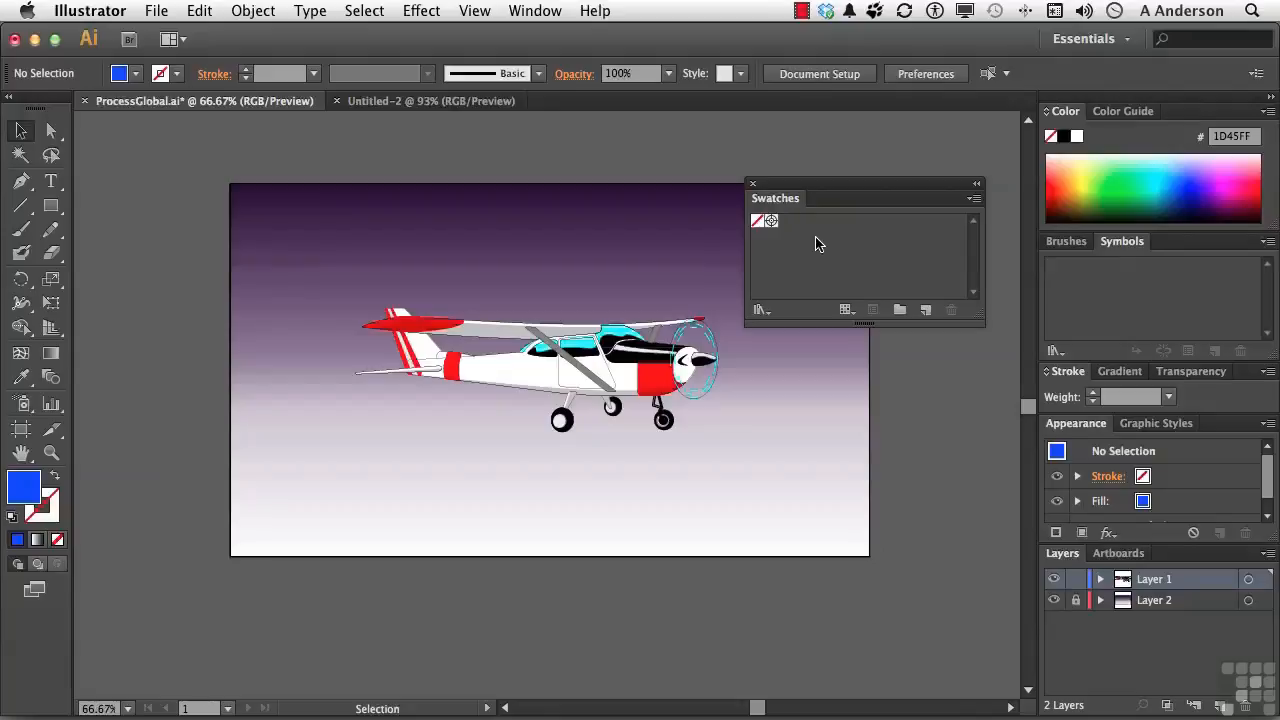
left_click(365, 104)
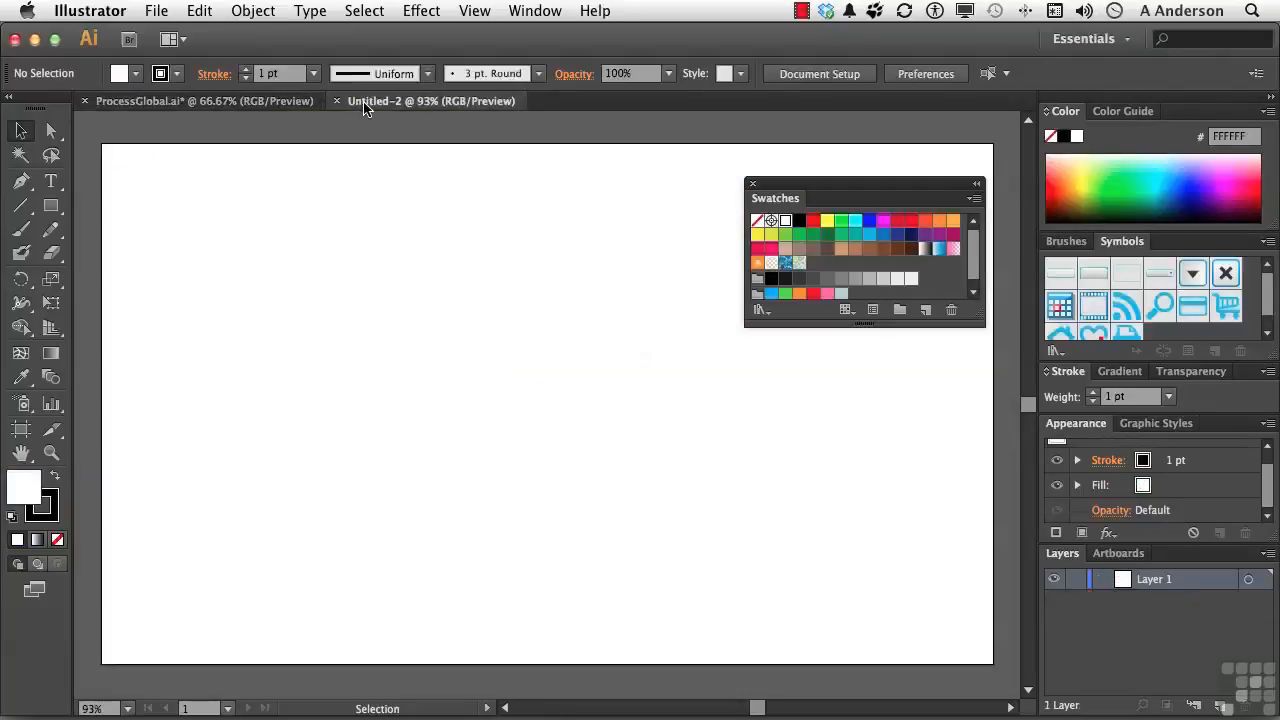
left_click(1068, 247)
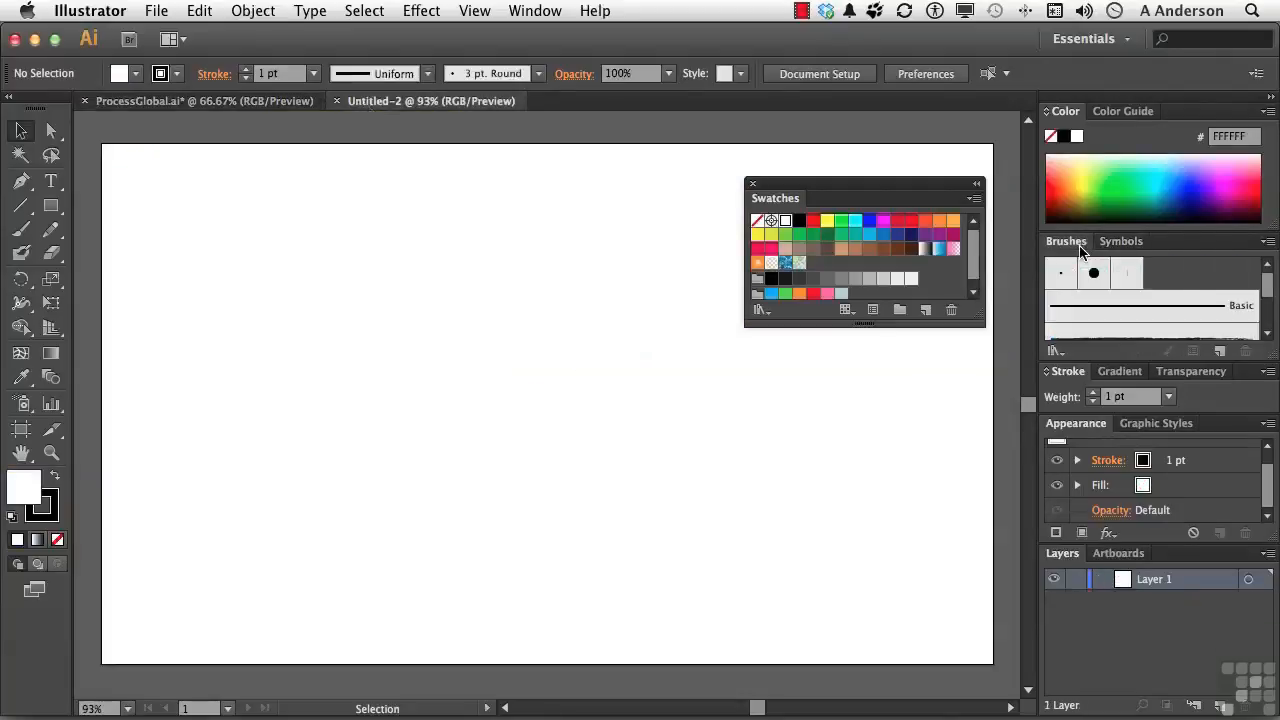
left_click(192, 104)
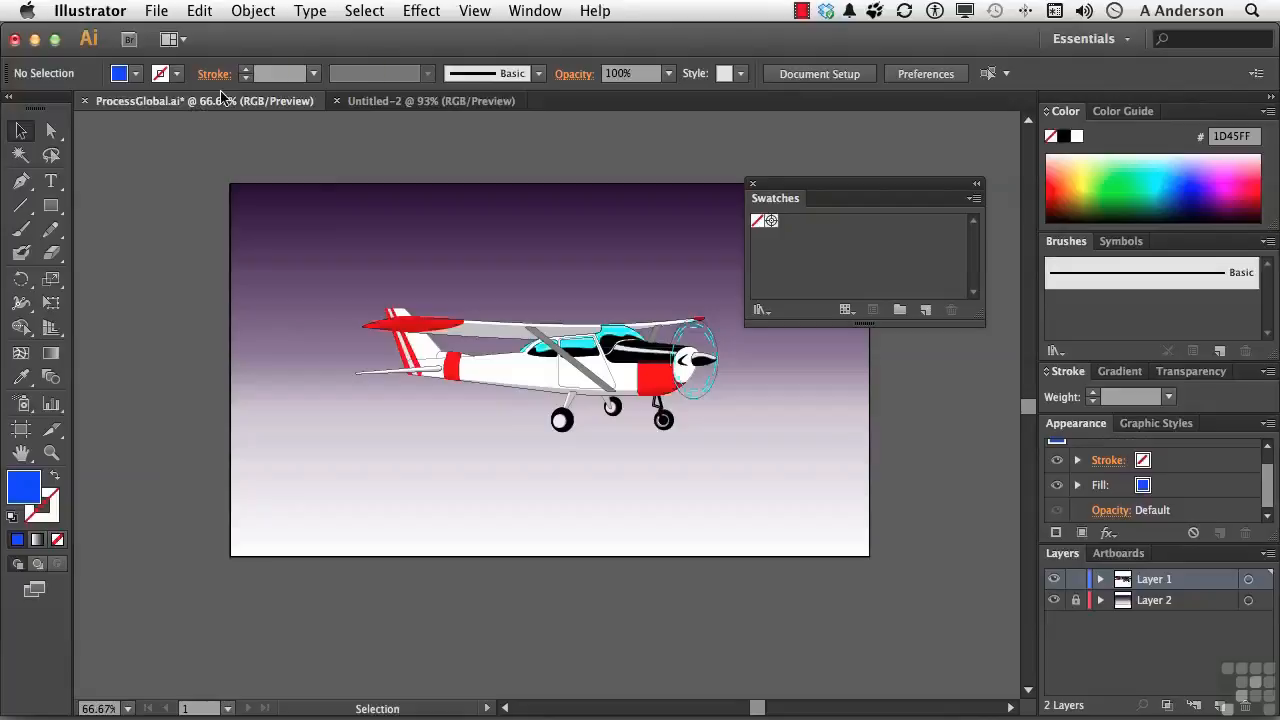
Set the fill color to cyan 24FFD1, try adding it directly to the swatches, and undo that addition
left_click(1151, 174)
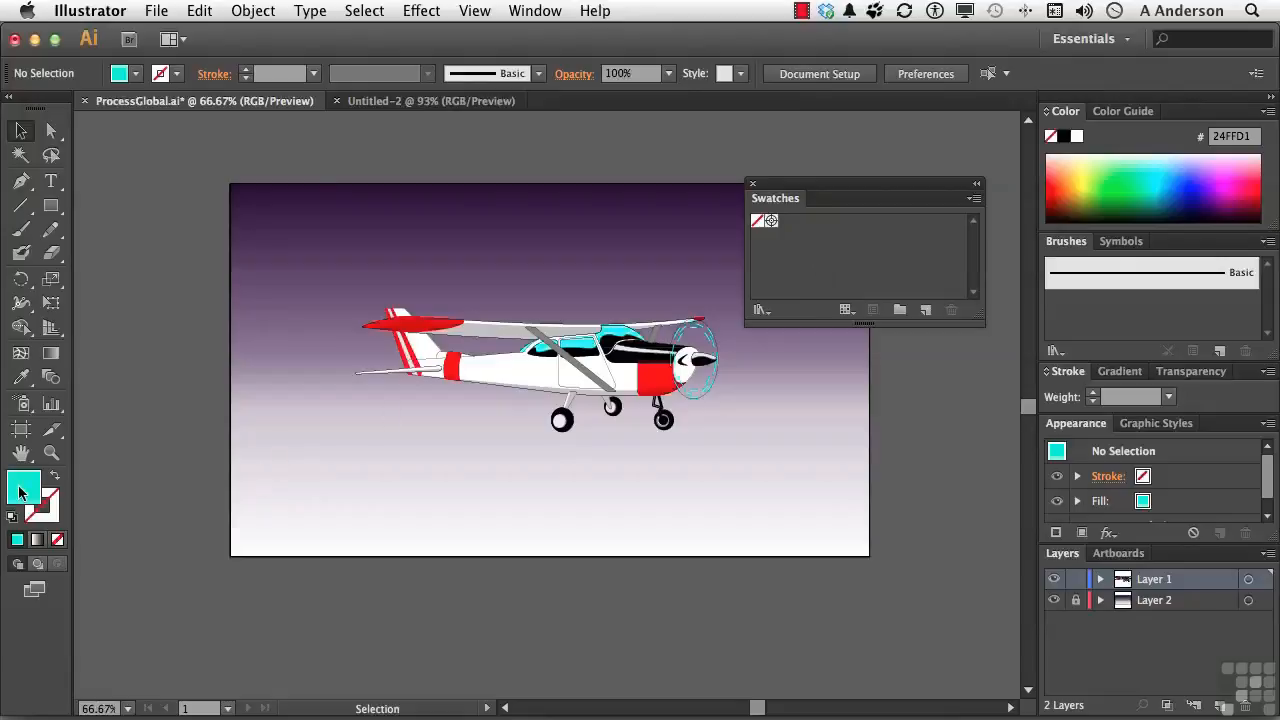
left_click_drag(19, 492, 822, 261)
key("super+z")
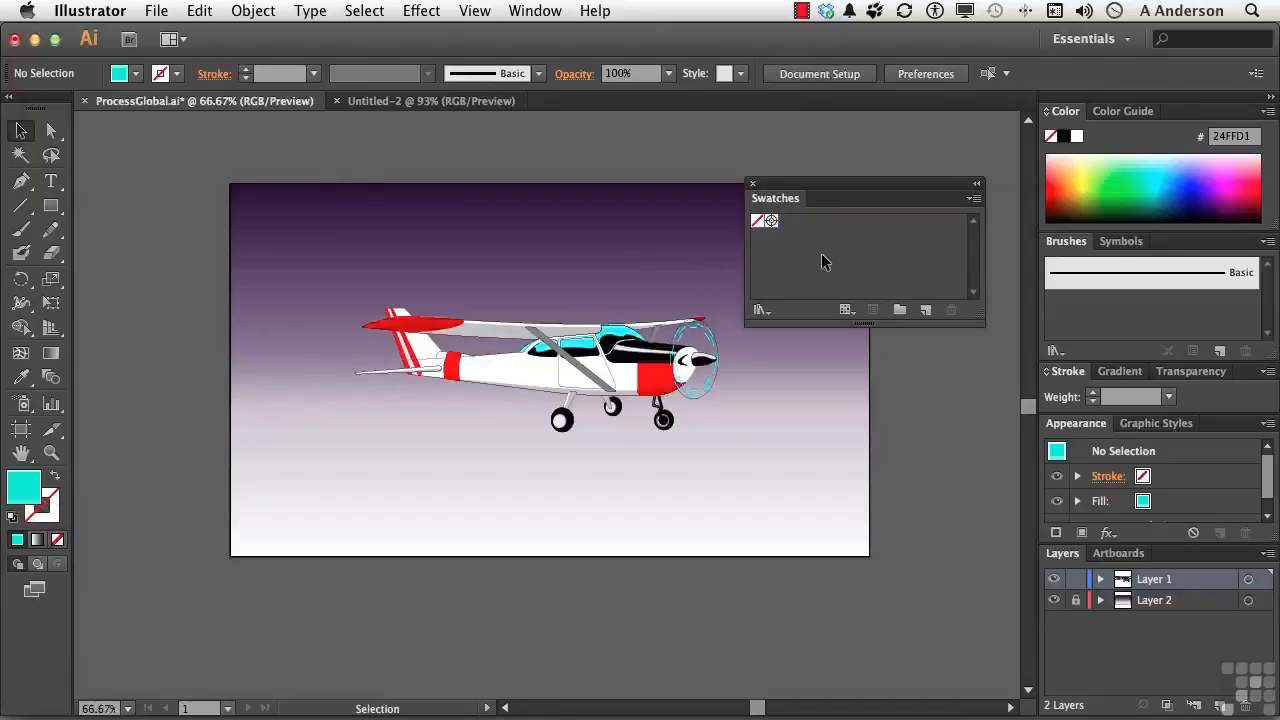
Create a non-global RGB process color swatch named "Airplane Color" from the current cyan fill
left_click(925, 311)
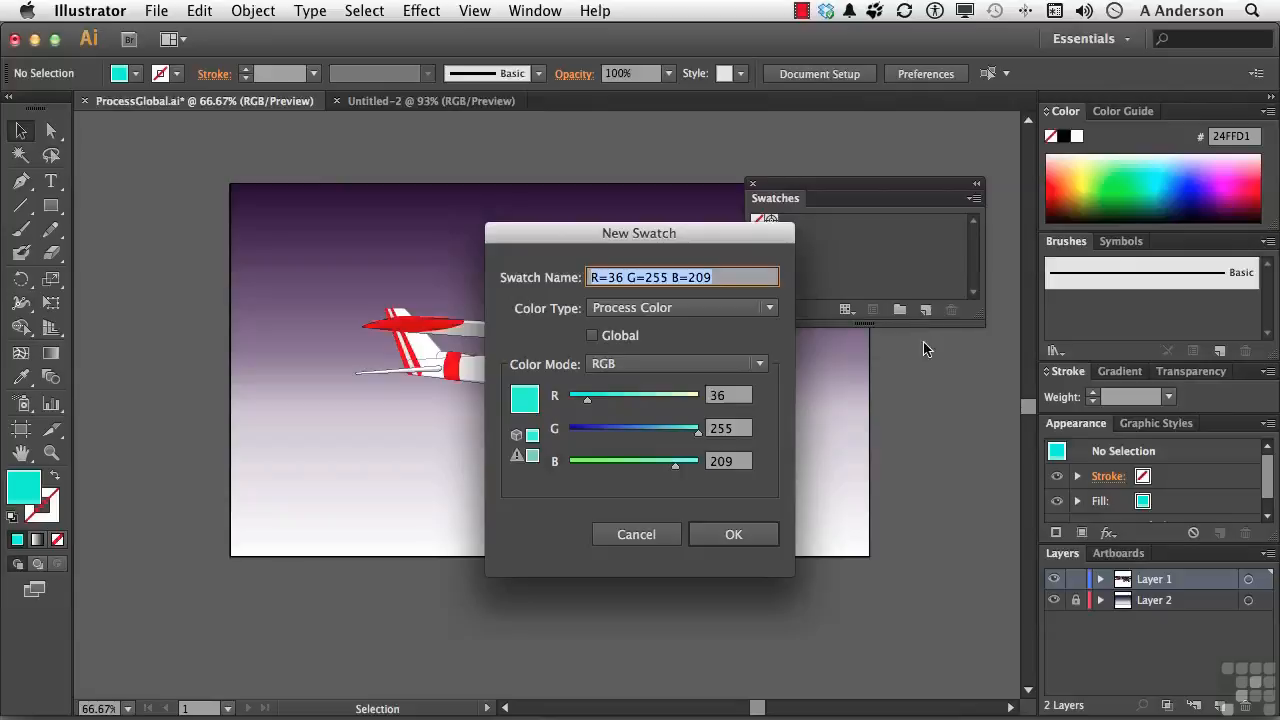
left_click(735, 365)
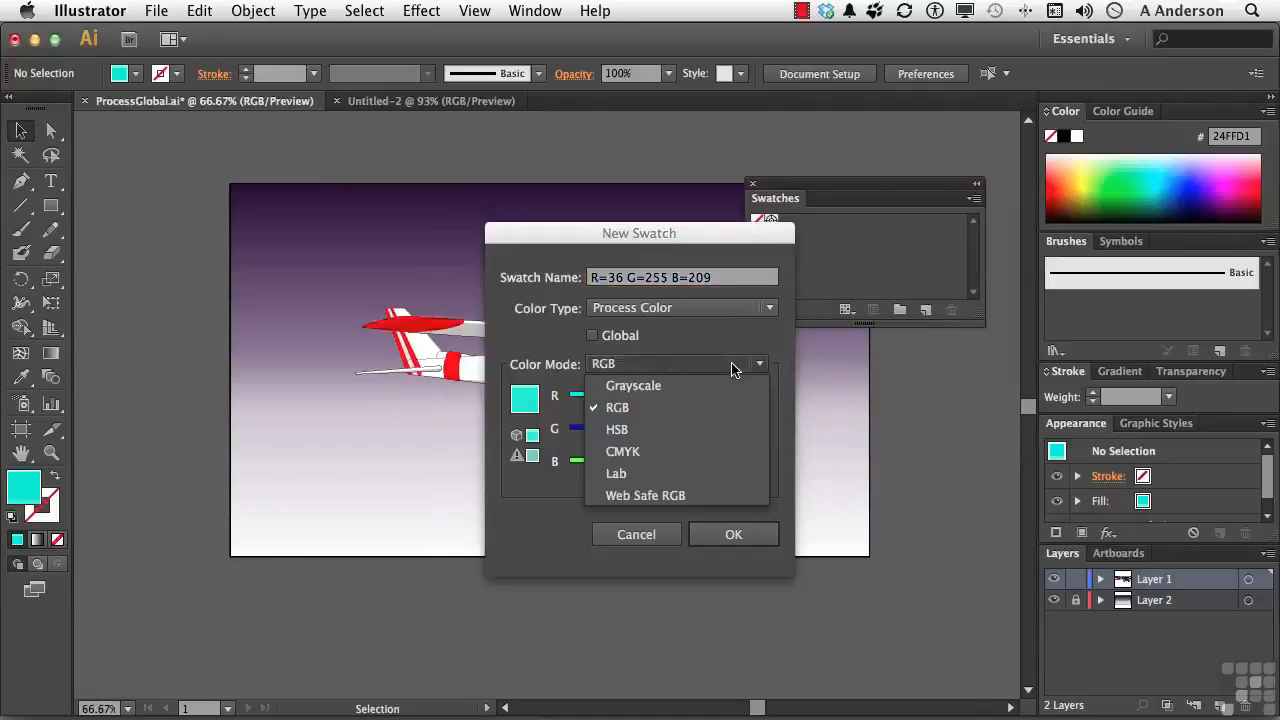
left_click(728, 354)
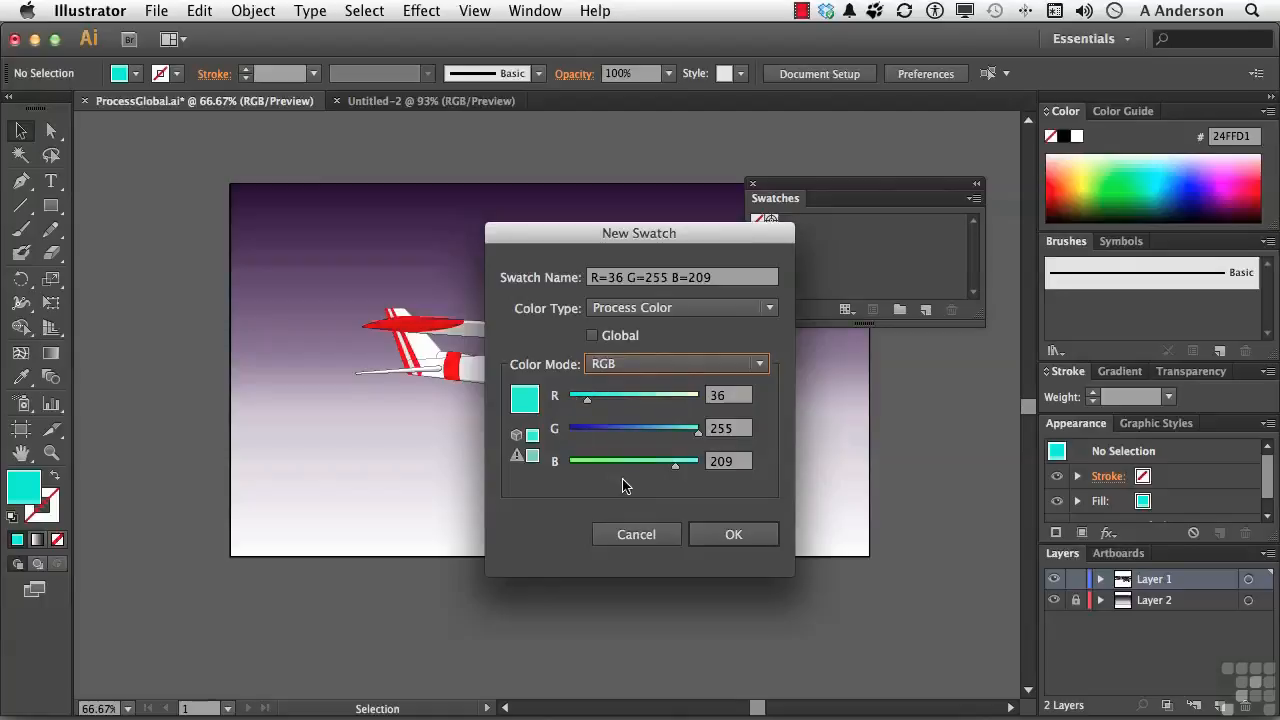
double_click(664, 279)
left_click(667, 285)
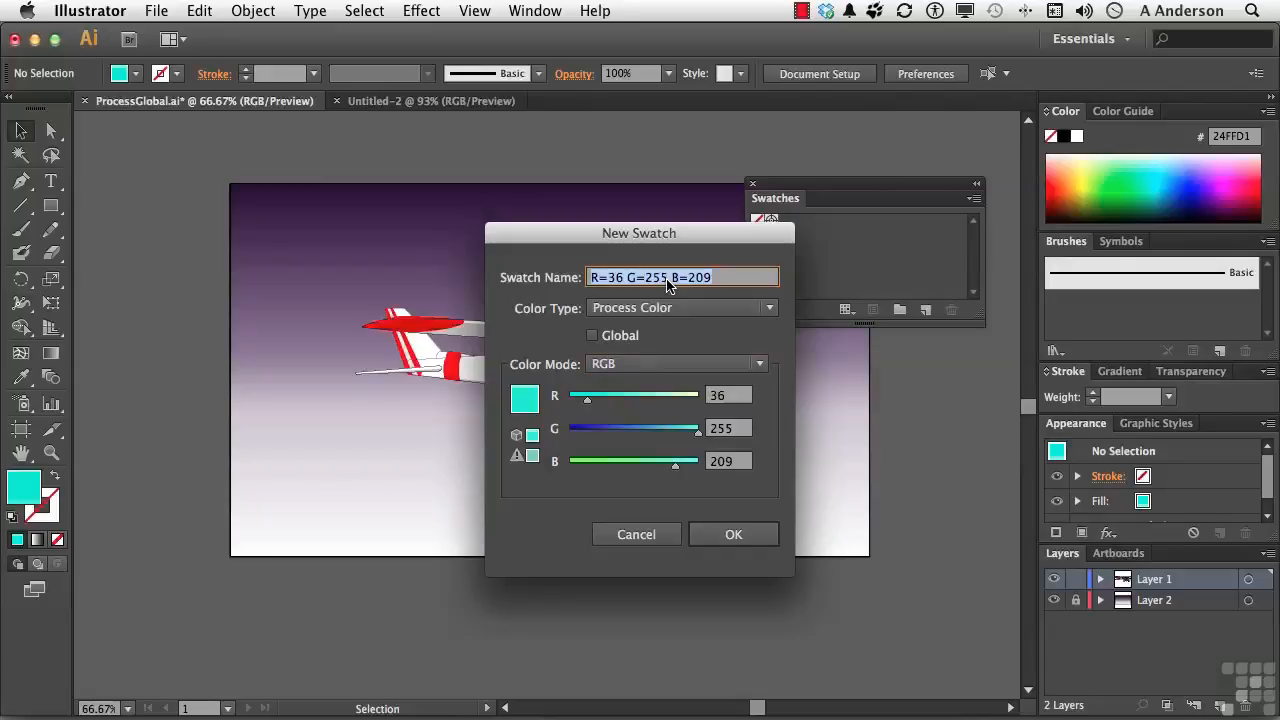
type("Airplane")
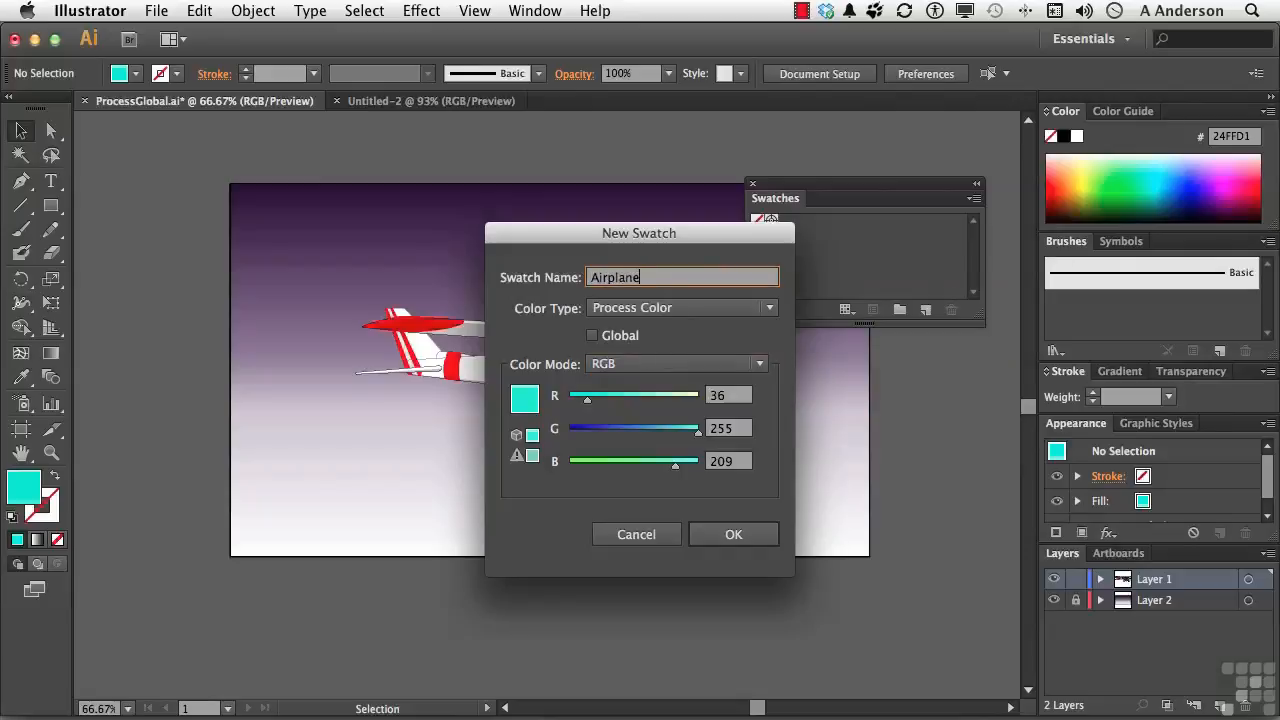
type(" Color")
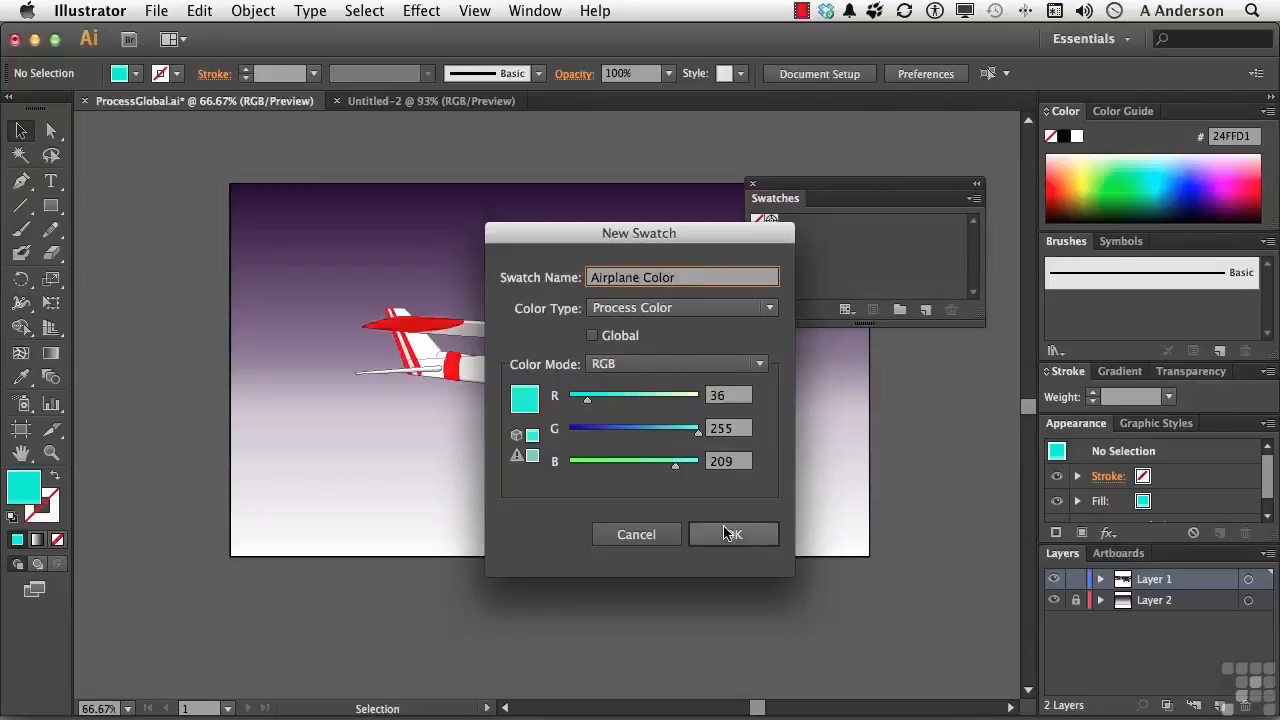
left_click(727, 533)
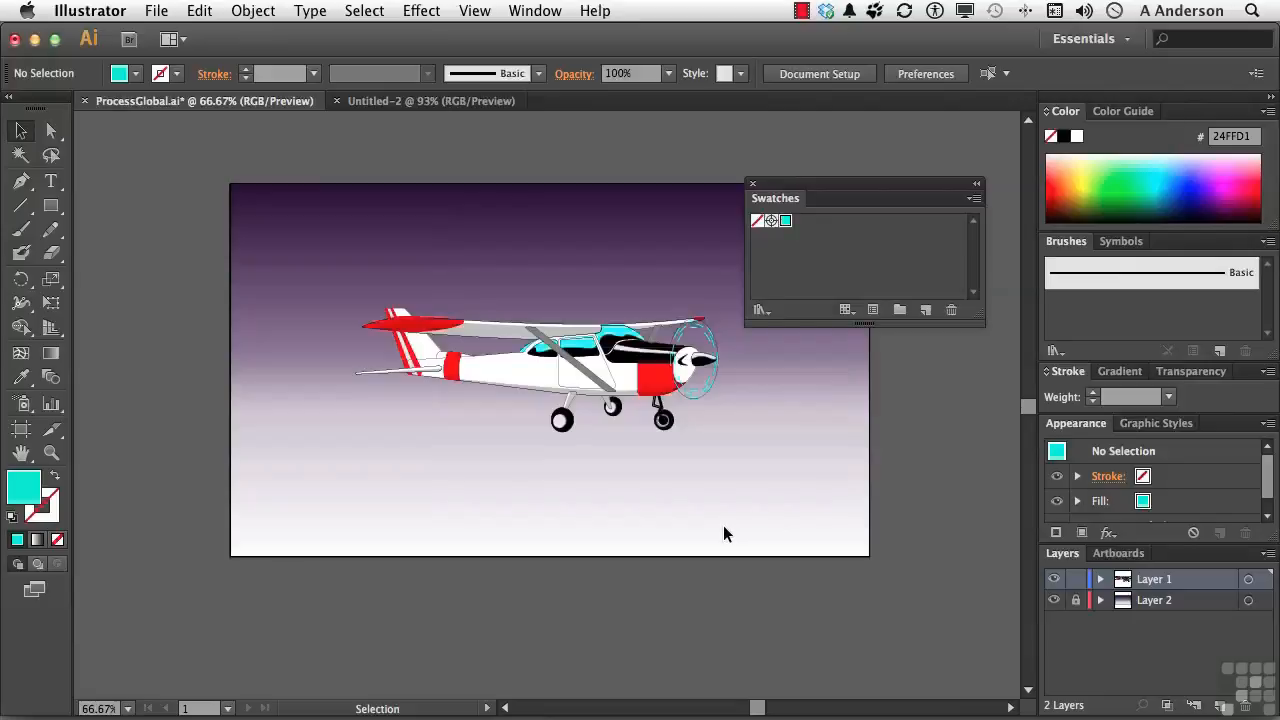
Isolate the nested group inside the airplane and fill the white fuselage path with the Airplane Color swatch
left_click(519, 380)
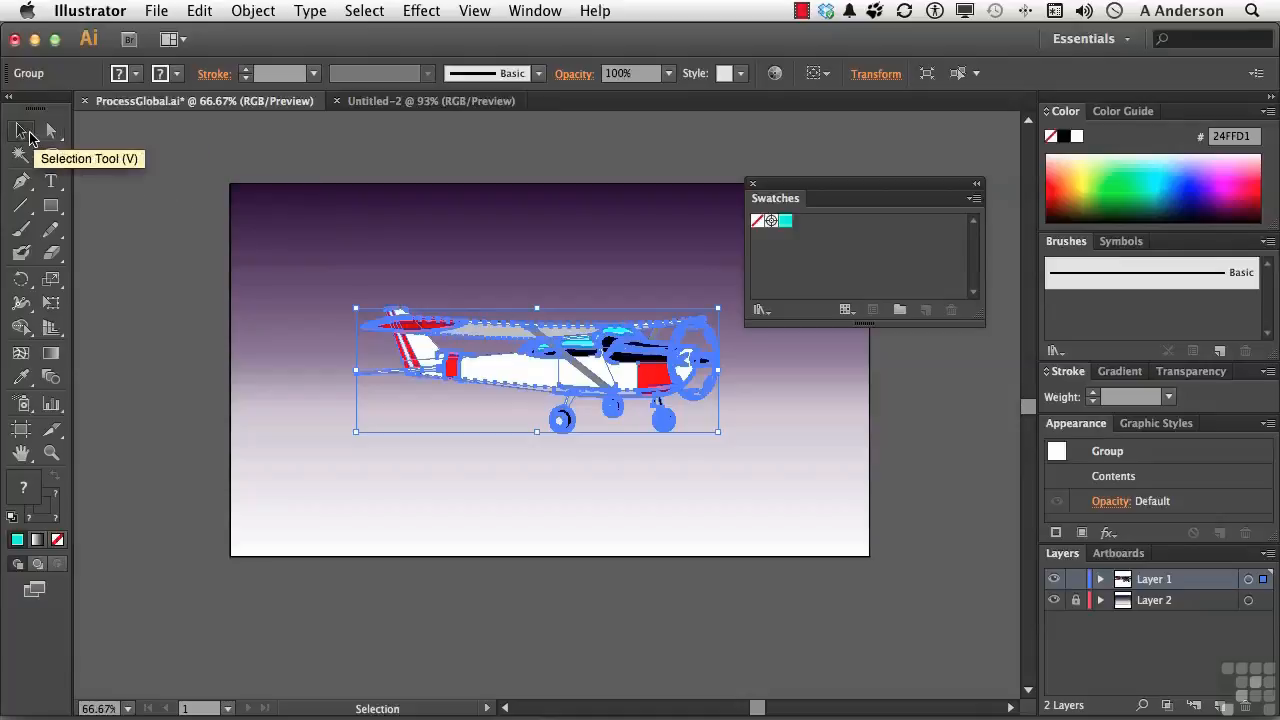
double_click(553, 377)
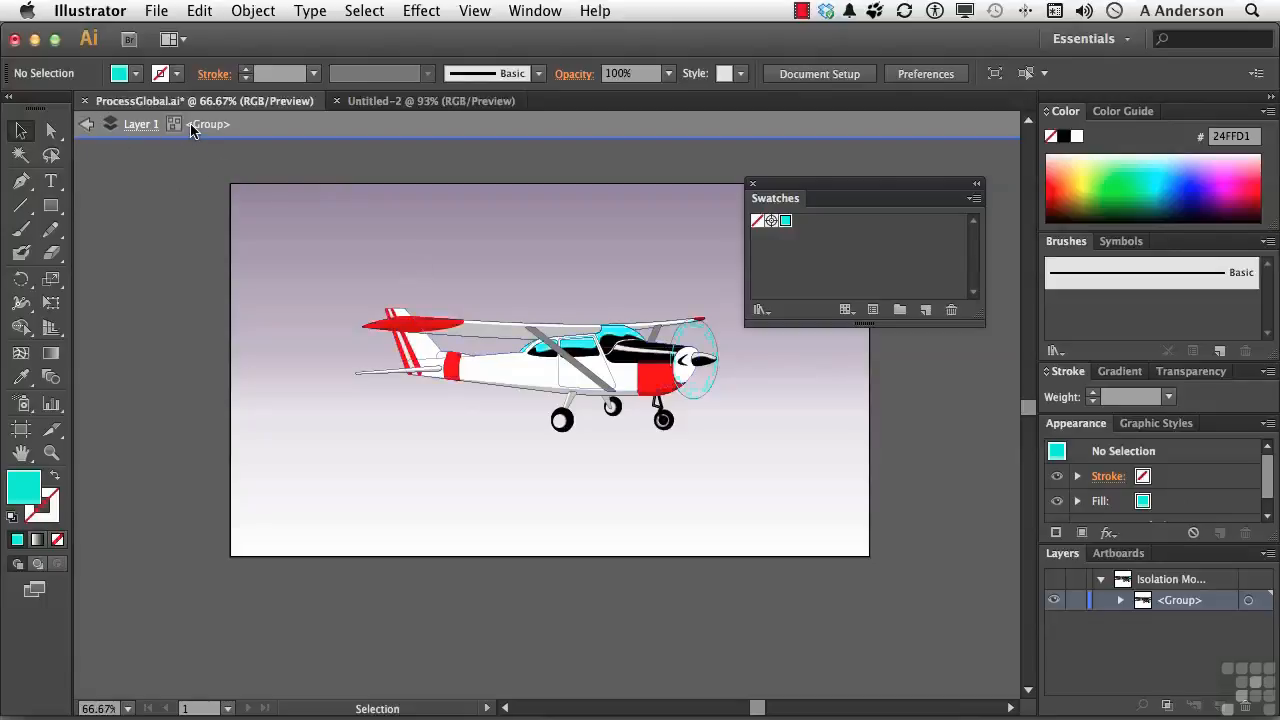
double_click(543, 373)
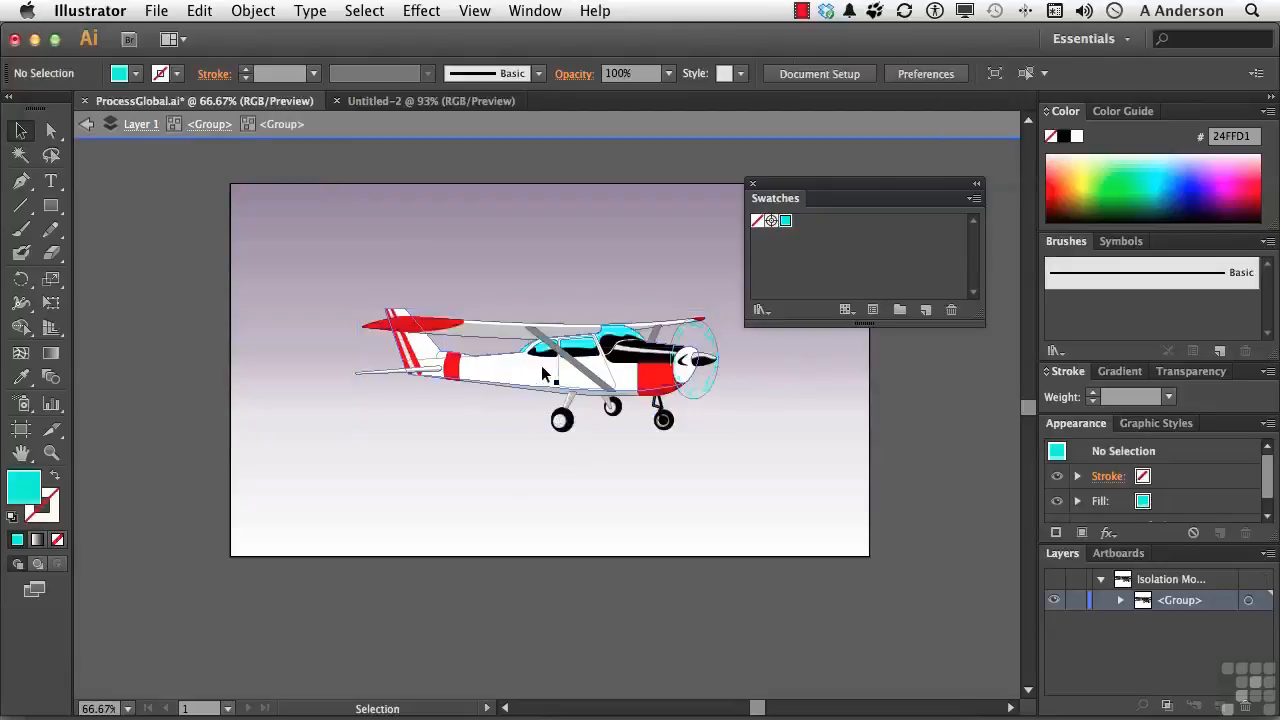
left_click(543, 373)
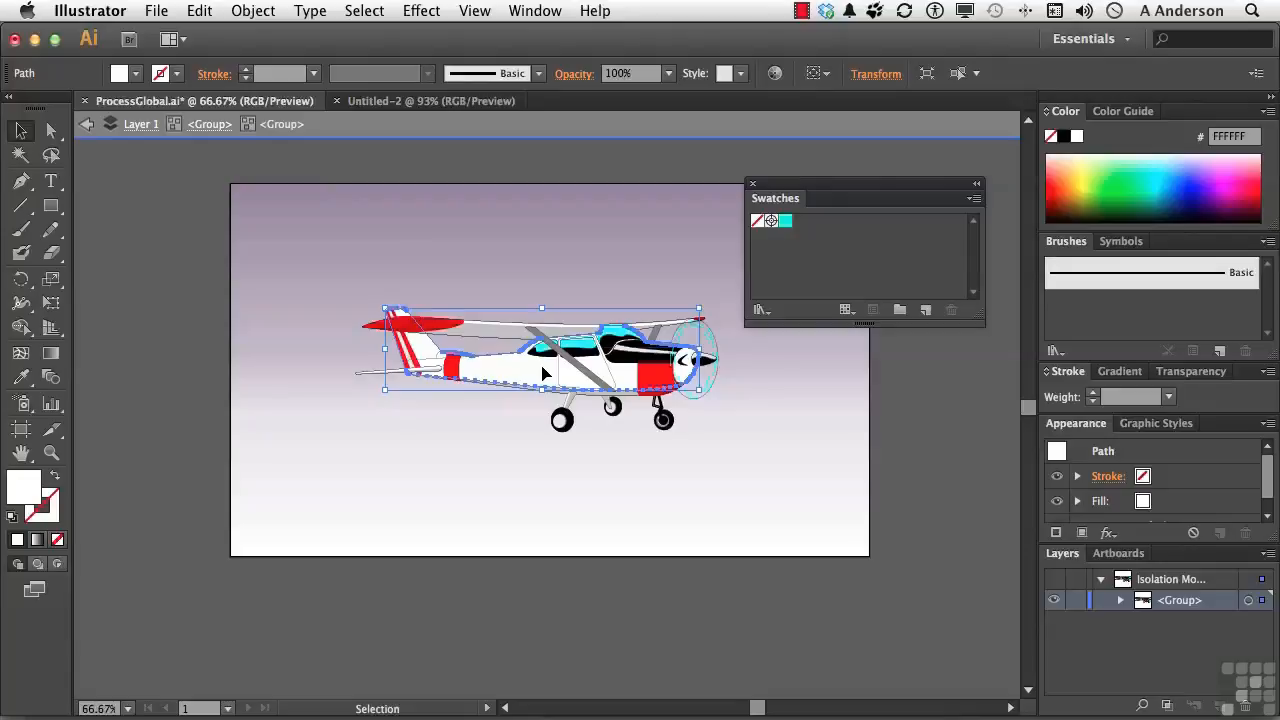
left_click(785, 221)
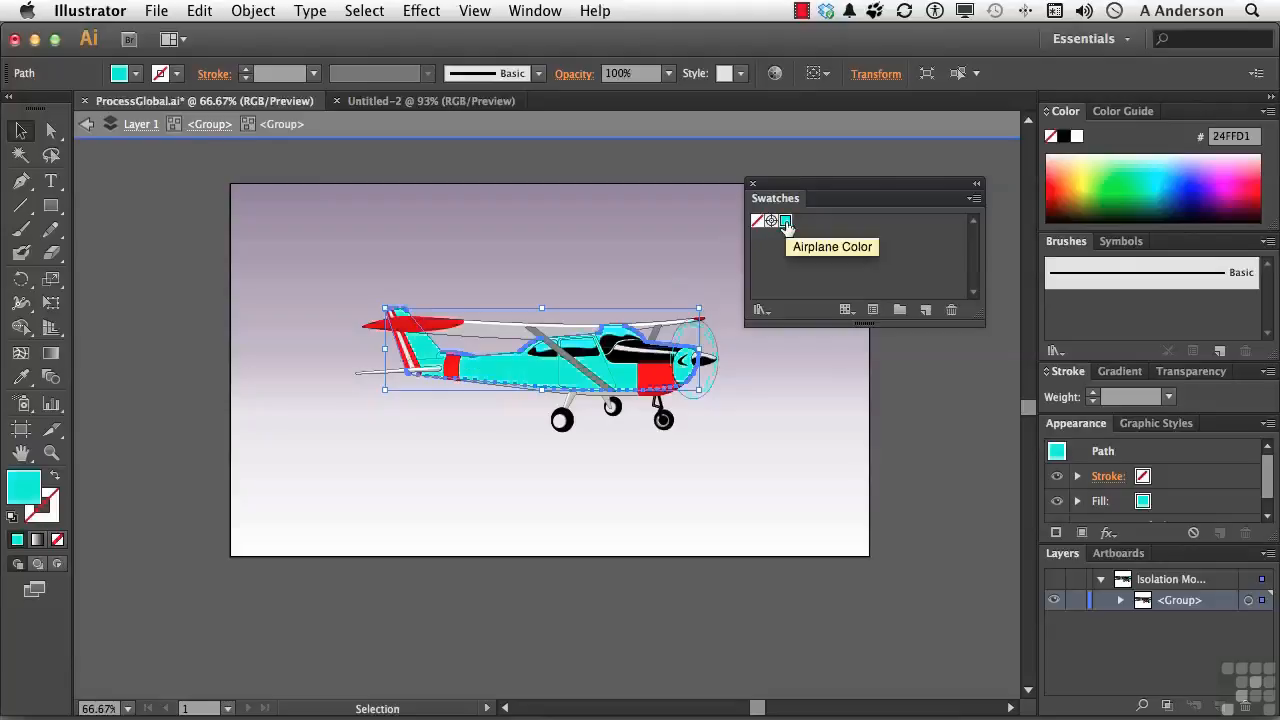
Fill the gray wing path with the Airplane Color swatch and exit isolation mode
left_click(503, 340)
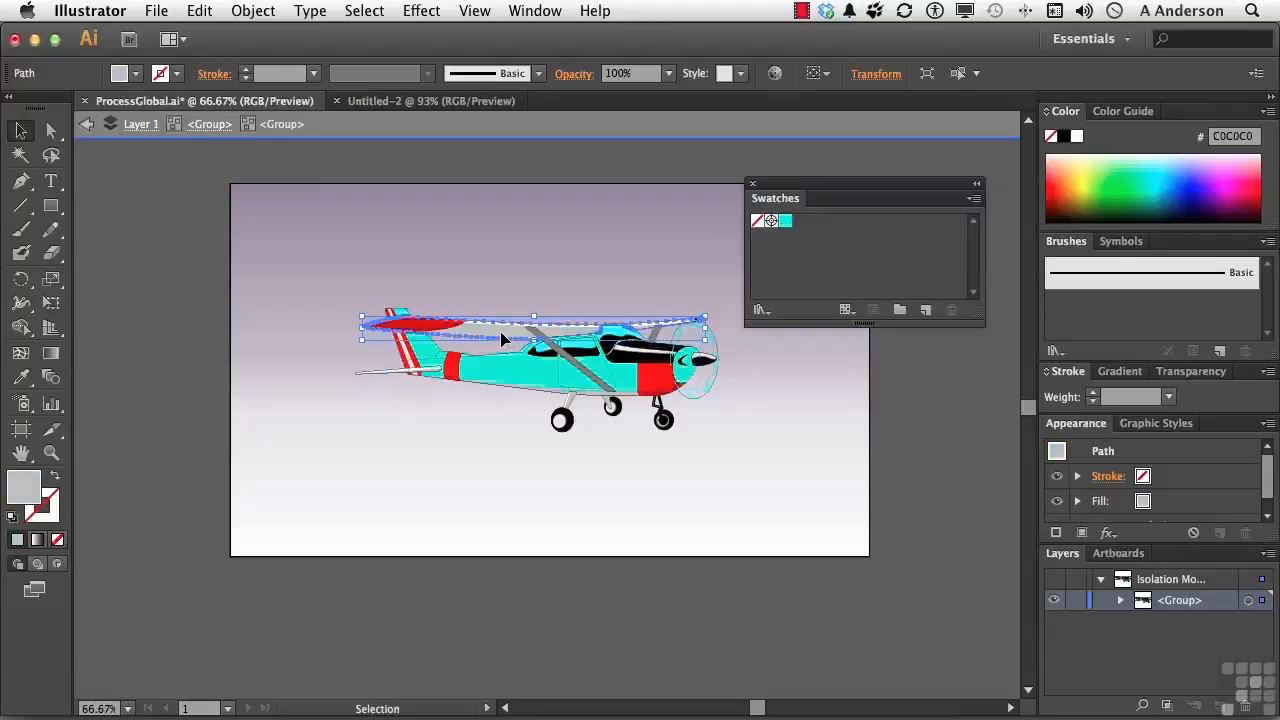
left_click(786, 222)
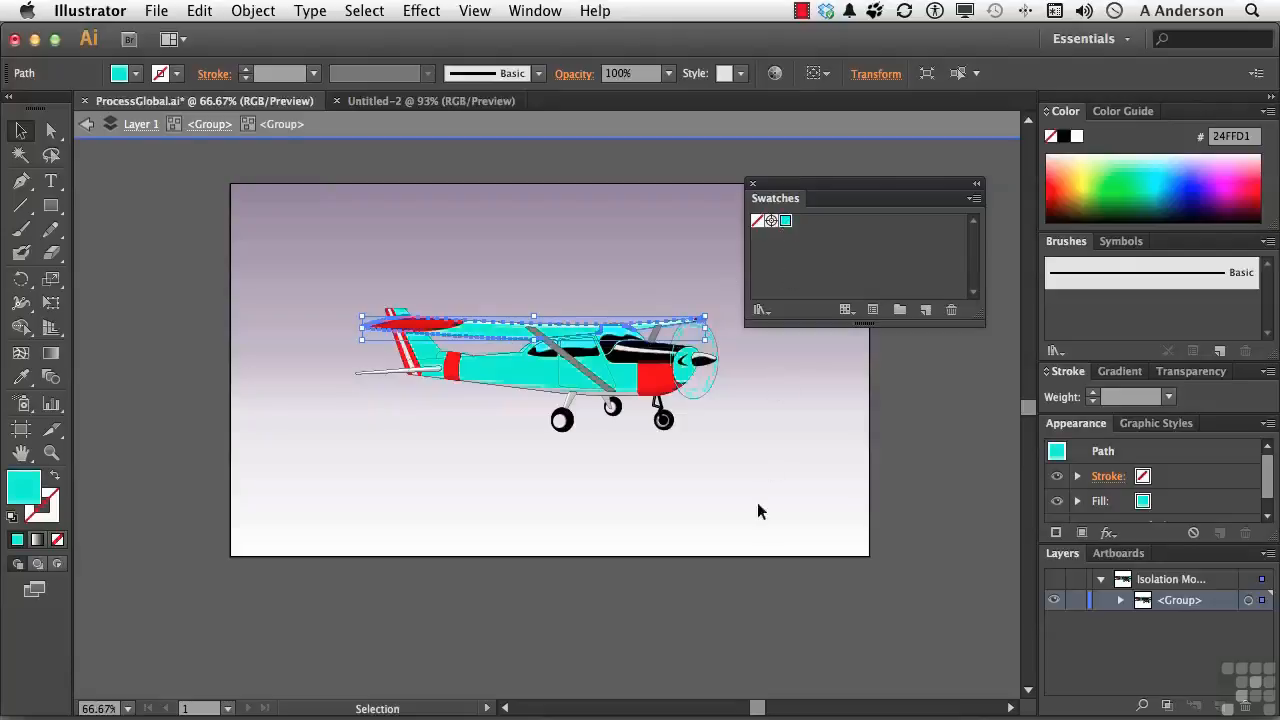
double_click(793, 505)
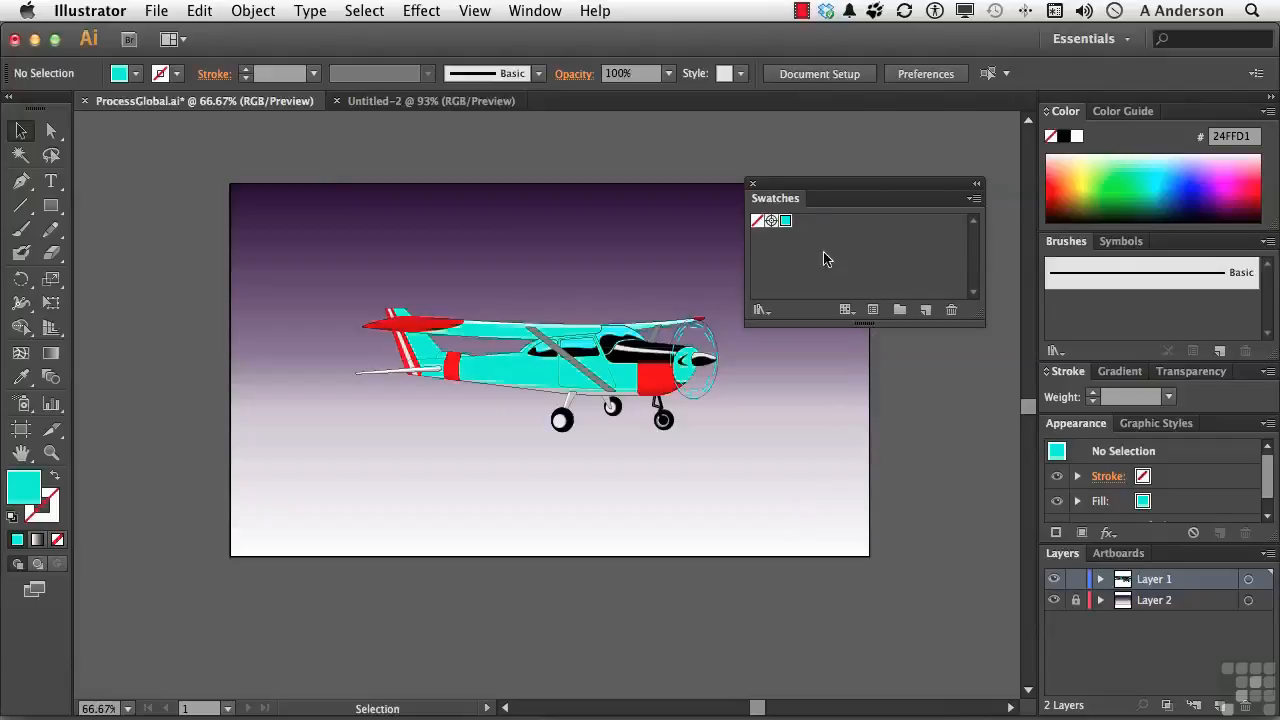
Try changing the Airplane Color swatch to G 147 and B 174, toggle the preview, and discard the edit
double_click(786, 222)
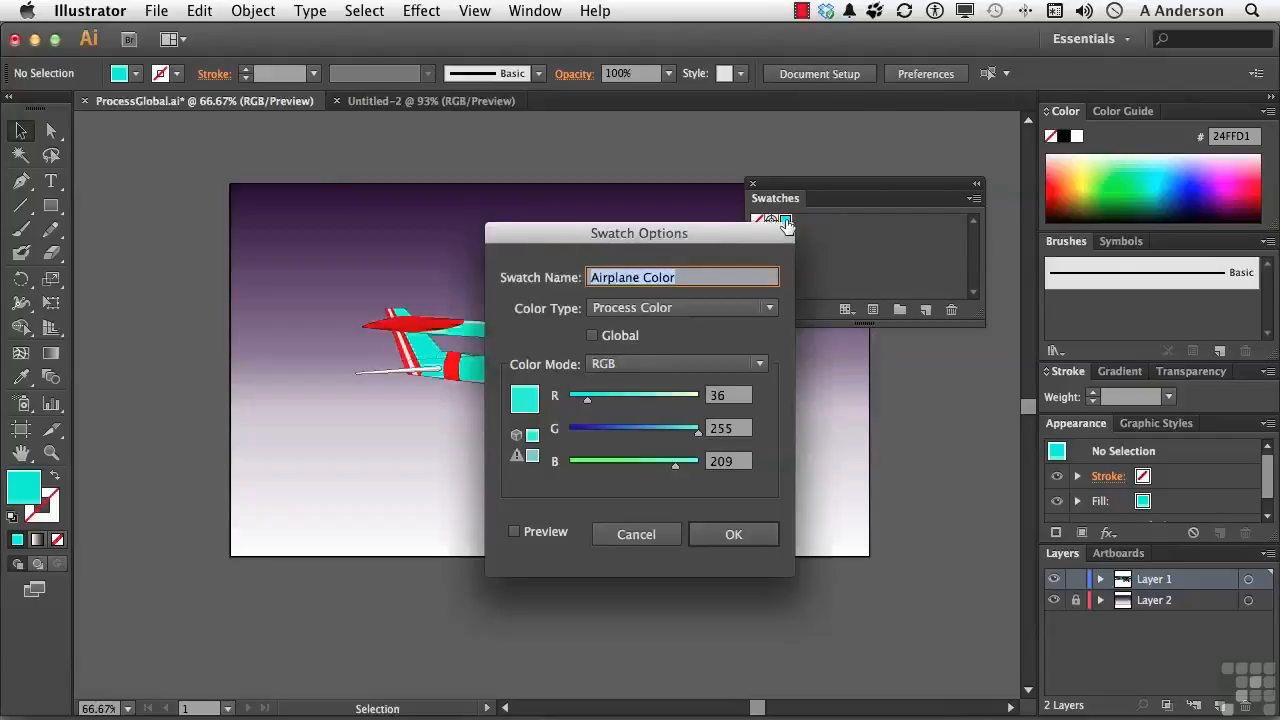
left_click_drag(753, 236, 900, 163)
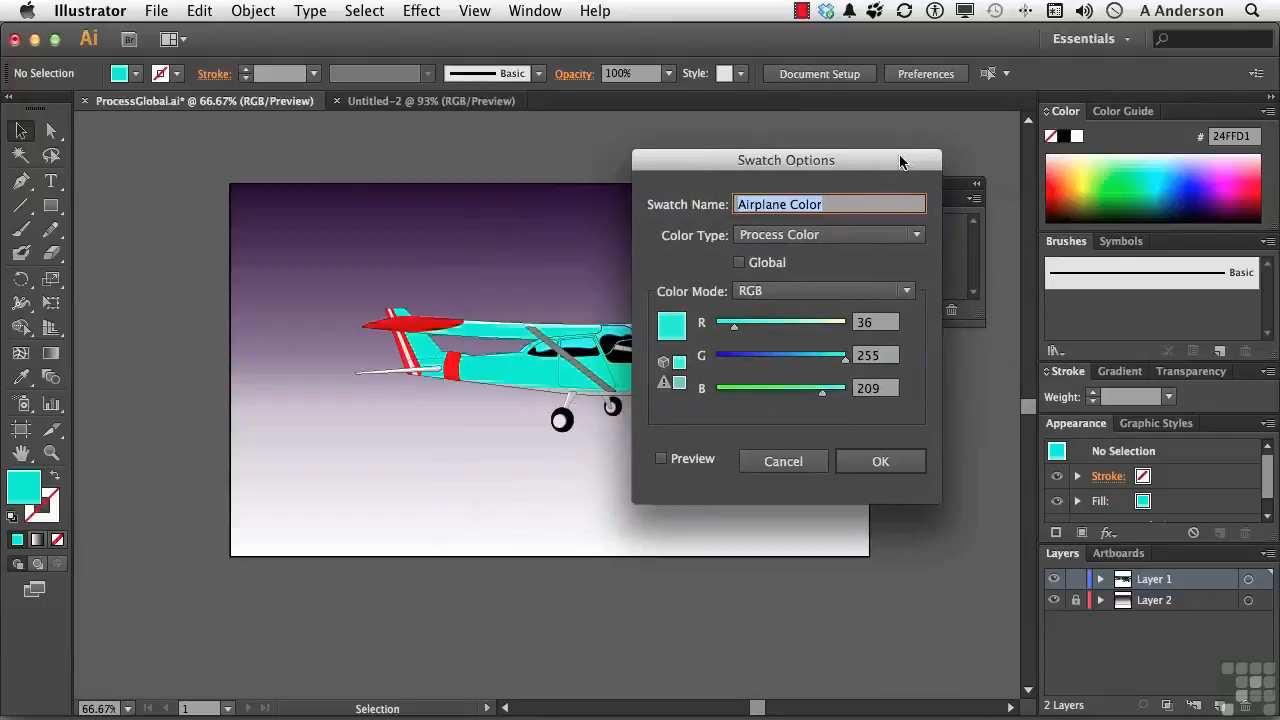
left_click_drag(846, 362, 801, 398)
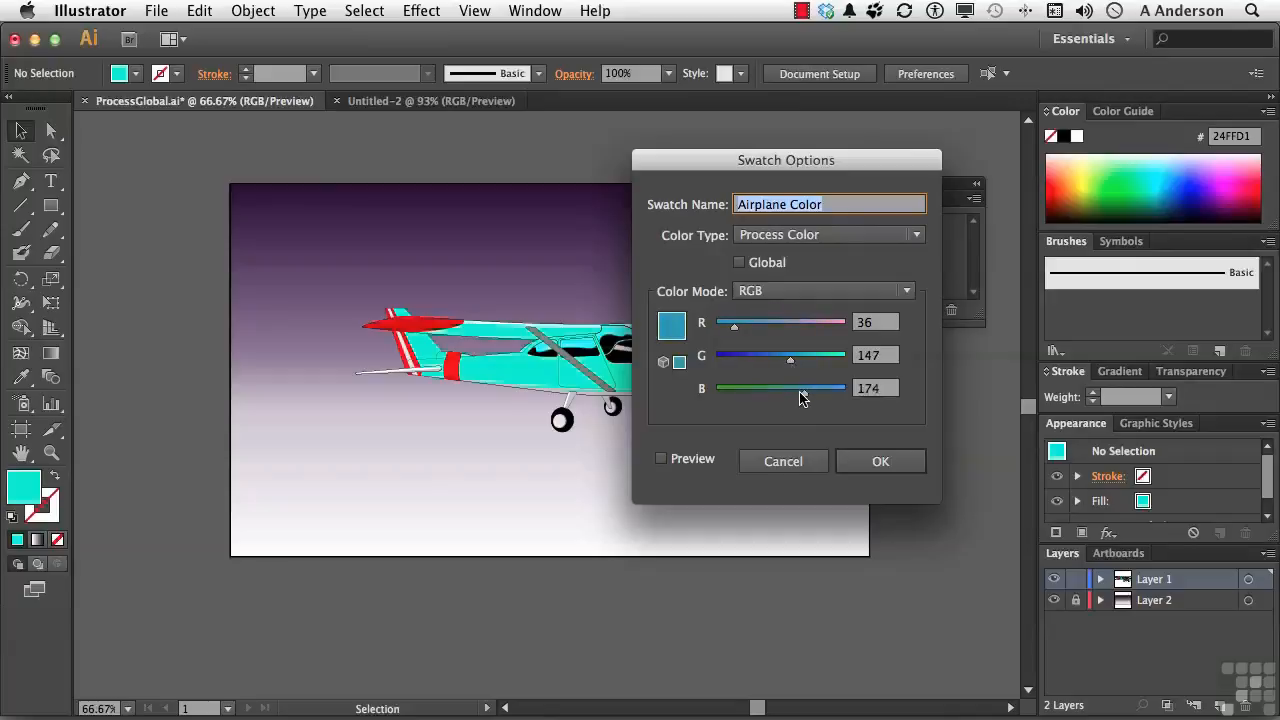
left_click(660, 462)
left_click(660, 462)
left_click(660, 462)
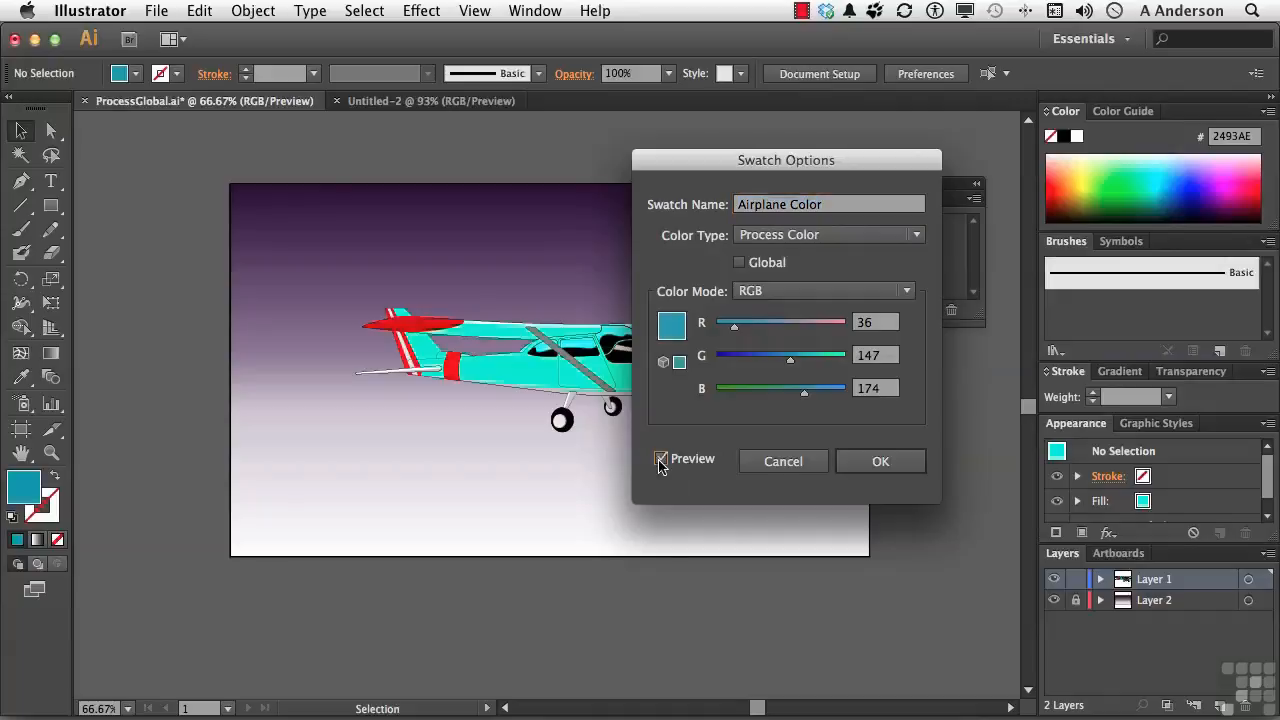
left_click(660, 462)
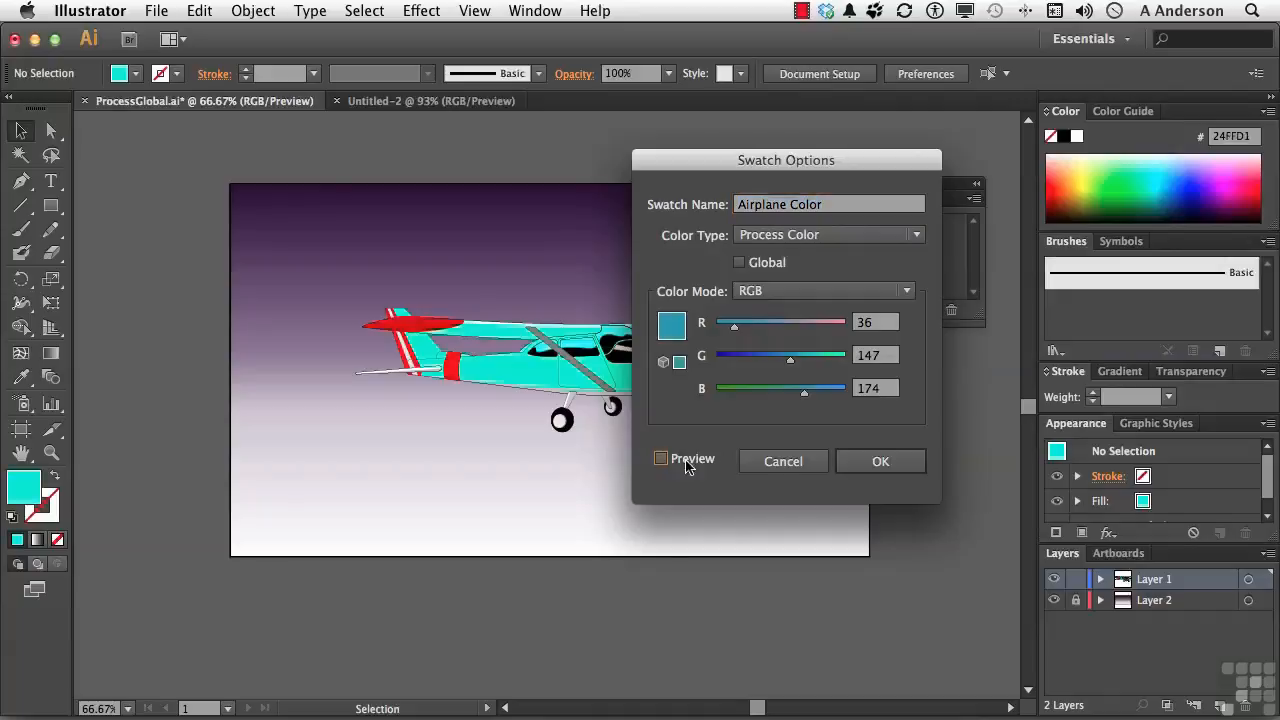
left_click(783, 461)
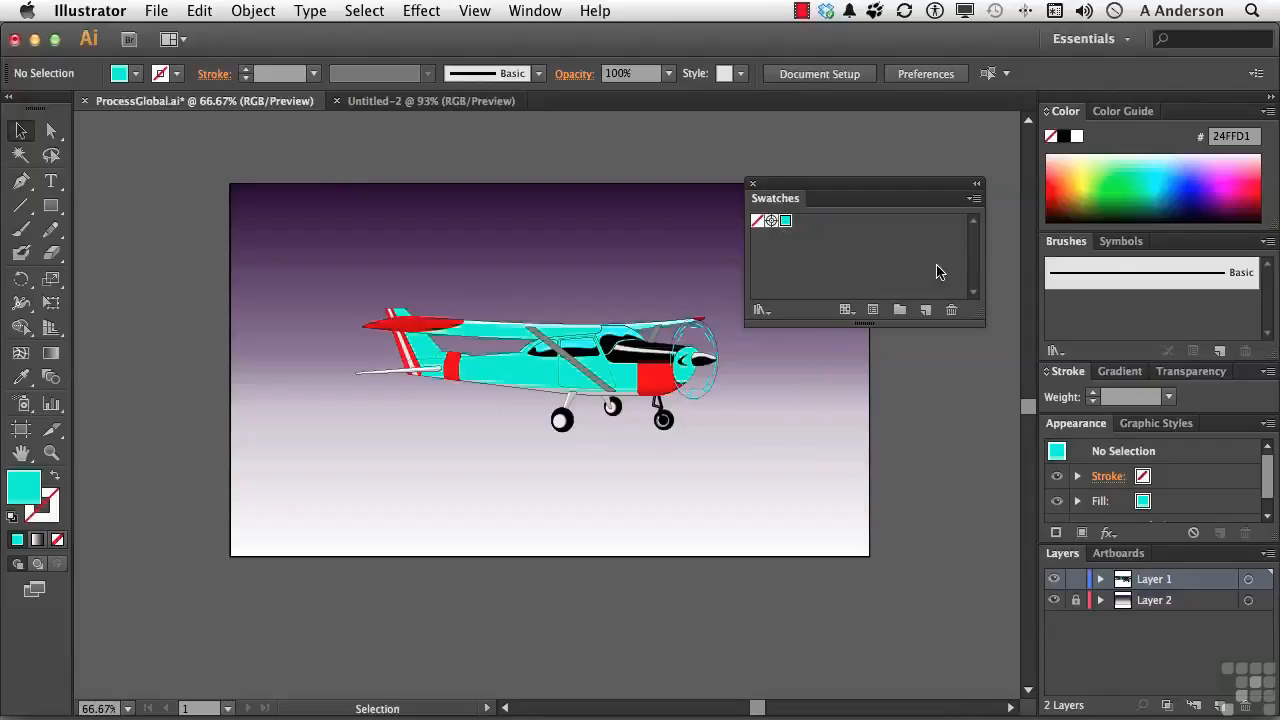
Delete the non-global Airplane Color swatch from the document's swatches
left_click(952, 311)
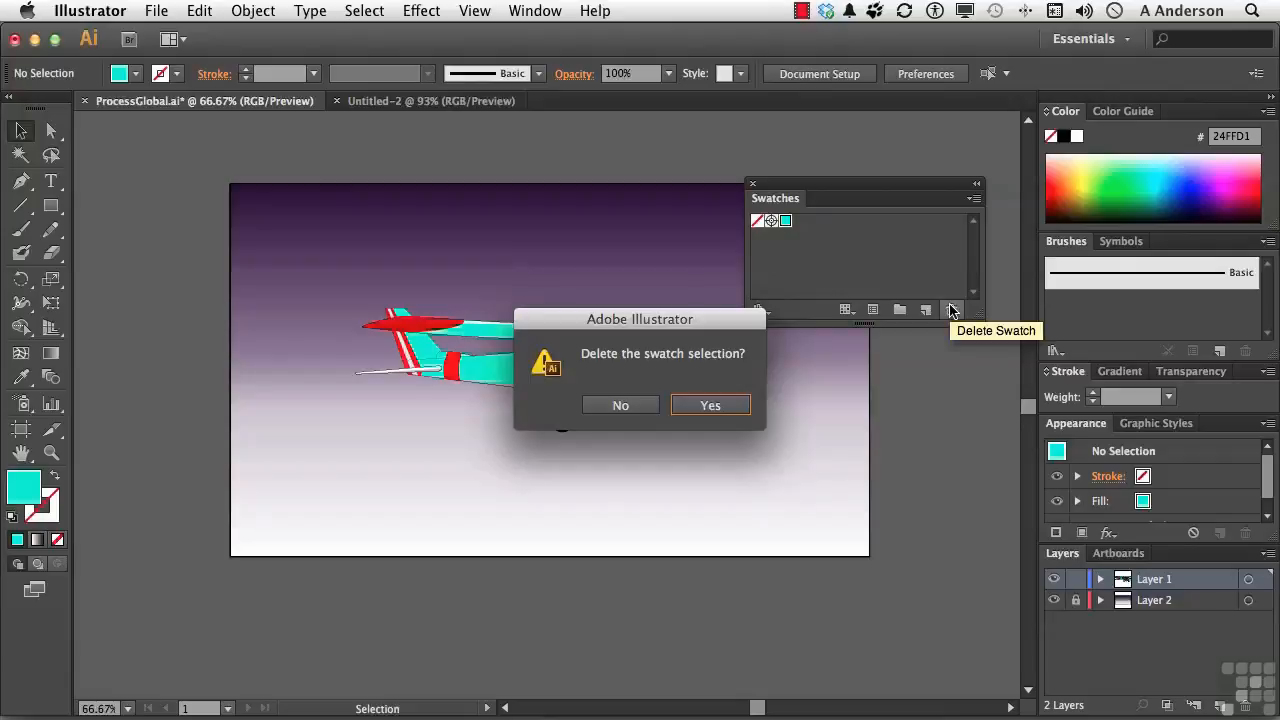
left_click(621, 405)
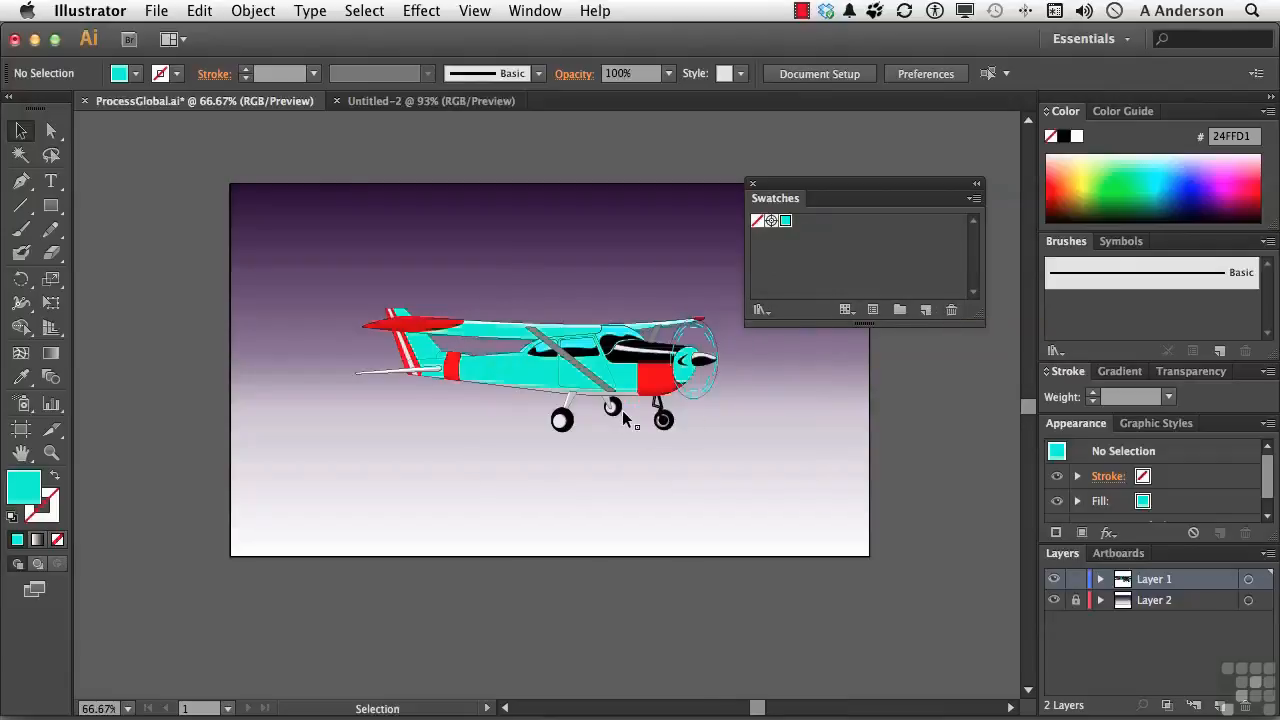
left_click(953, 311, "alt")
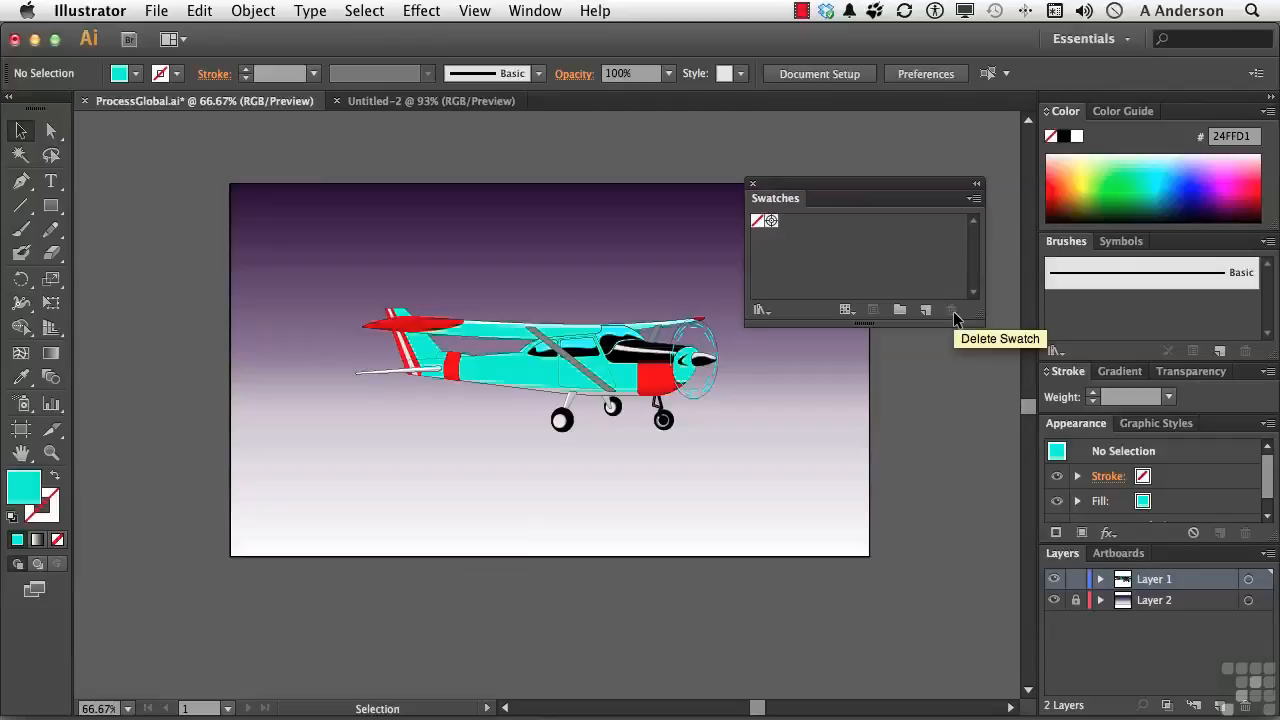
Pick the blue fill 0717FF and save it as a global RGB process color swatch named "Airplane Color"
left_click(1191, 180)
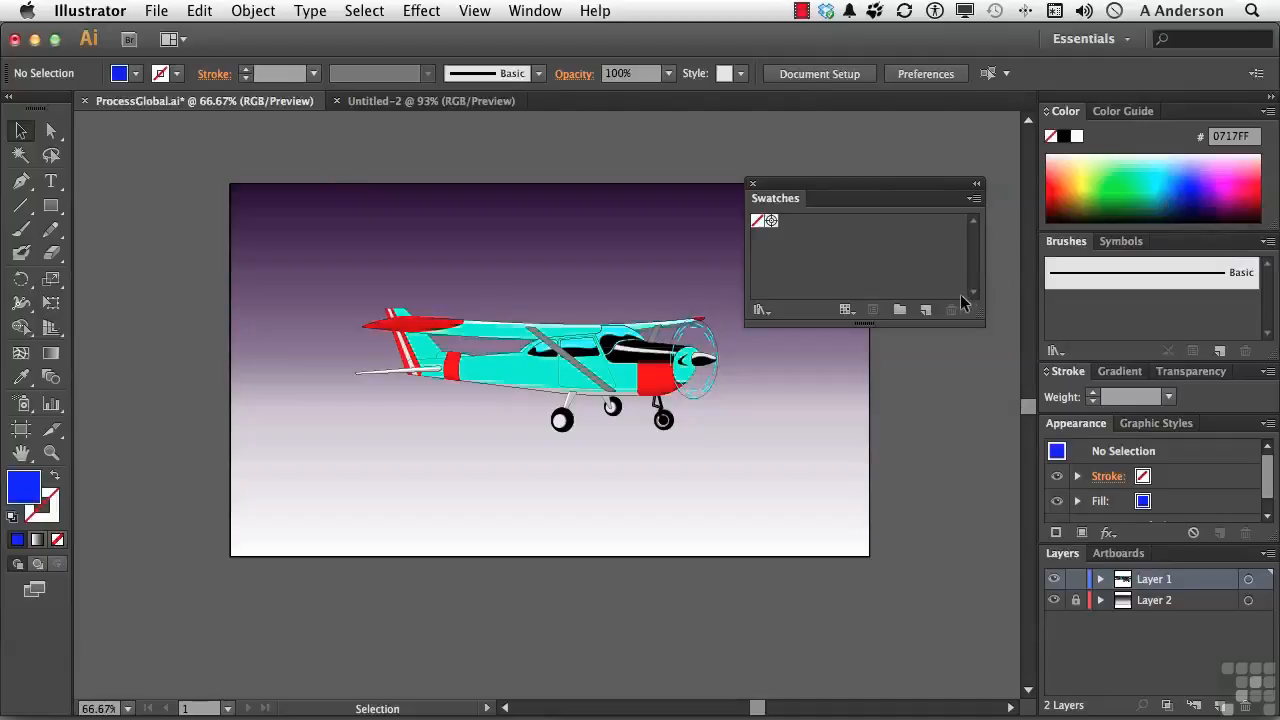
left_click(925, 310)
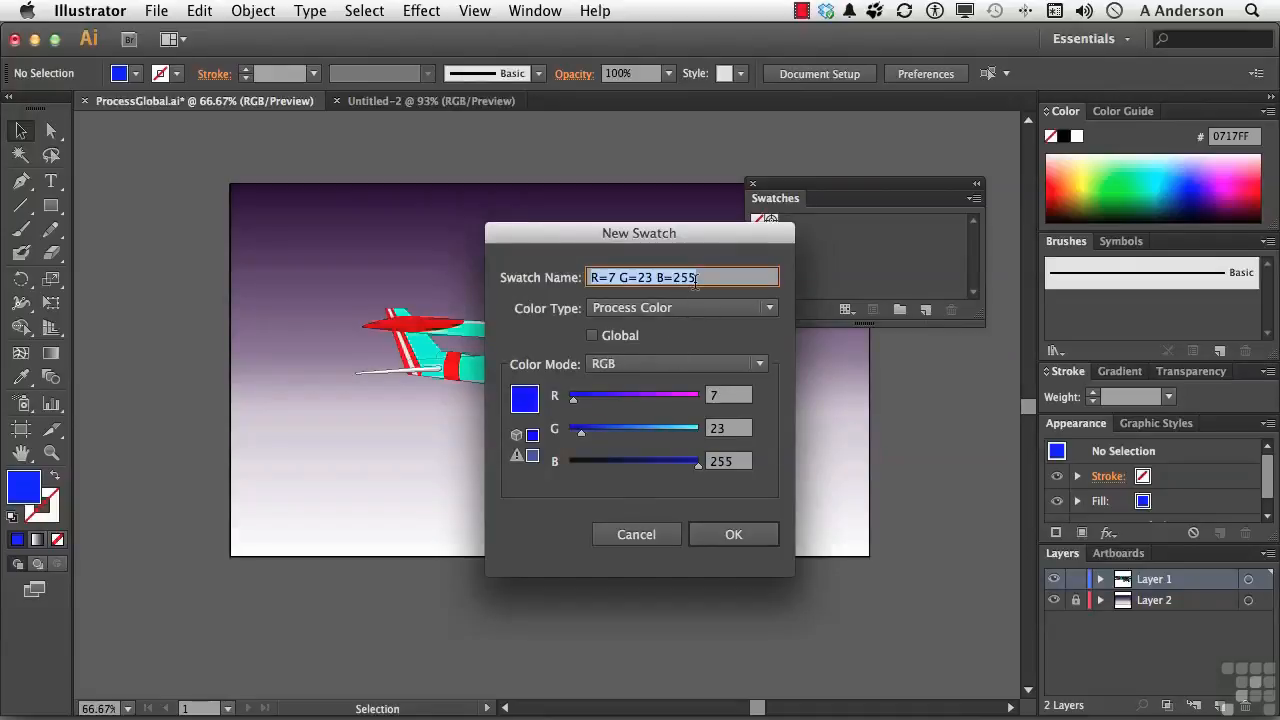
type("Airpla")
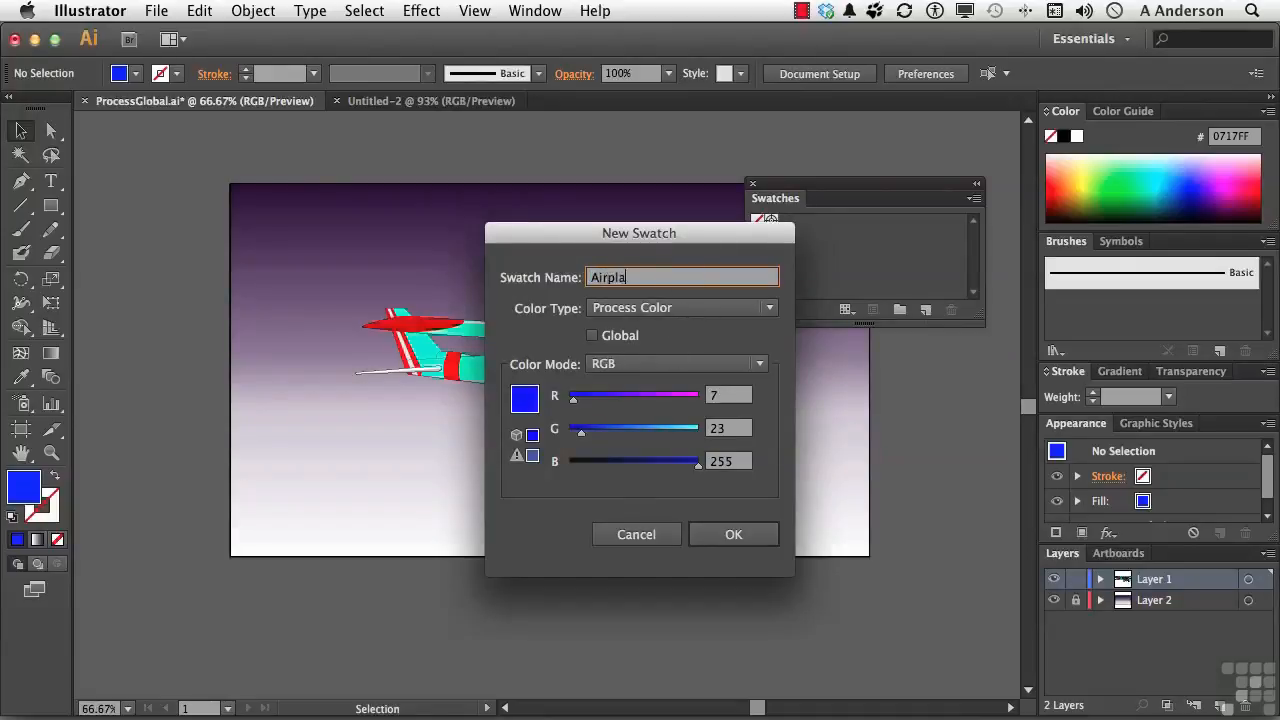
type("ne Color")
left_click(592, 336)
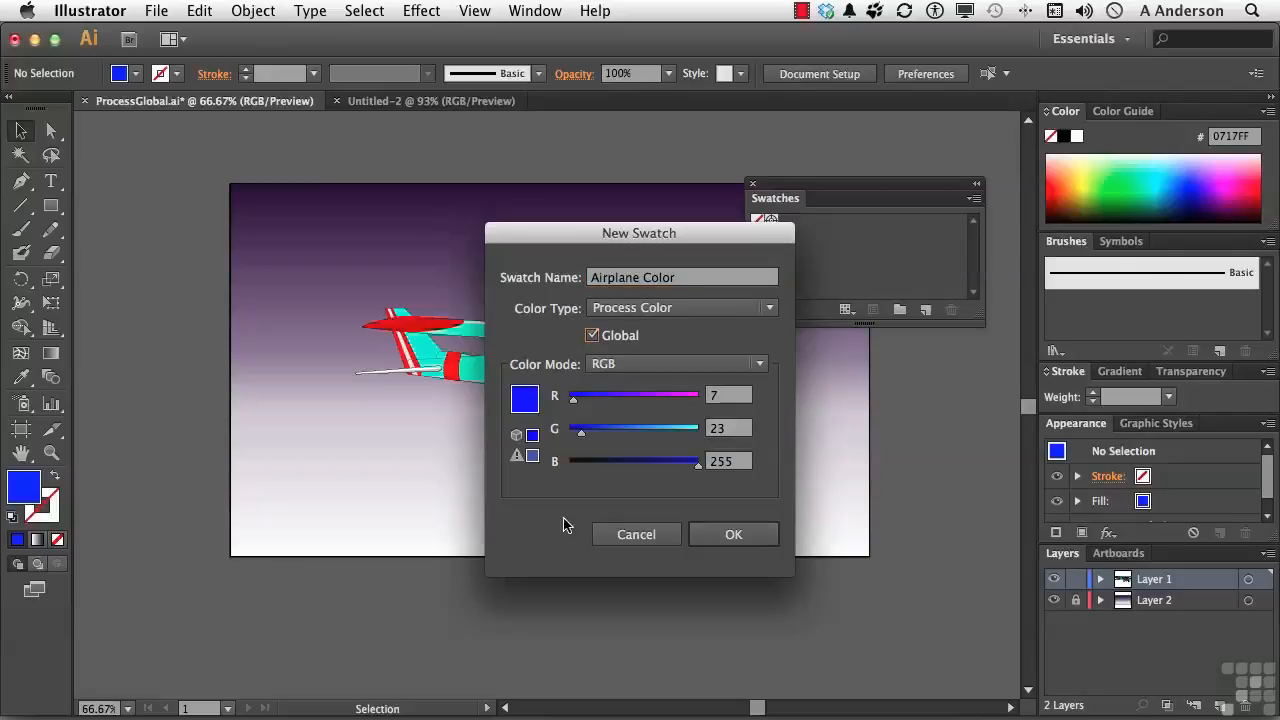
left_click(730, 534)
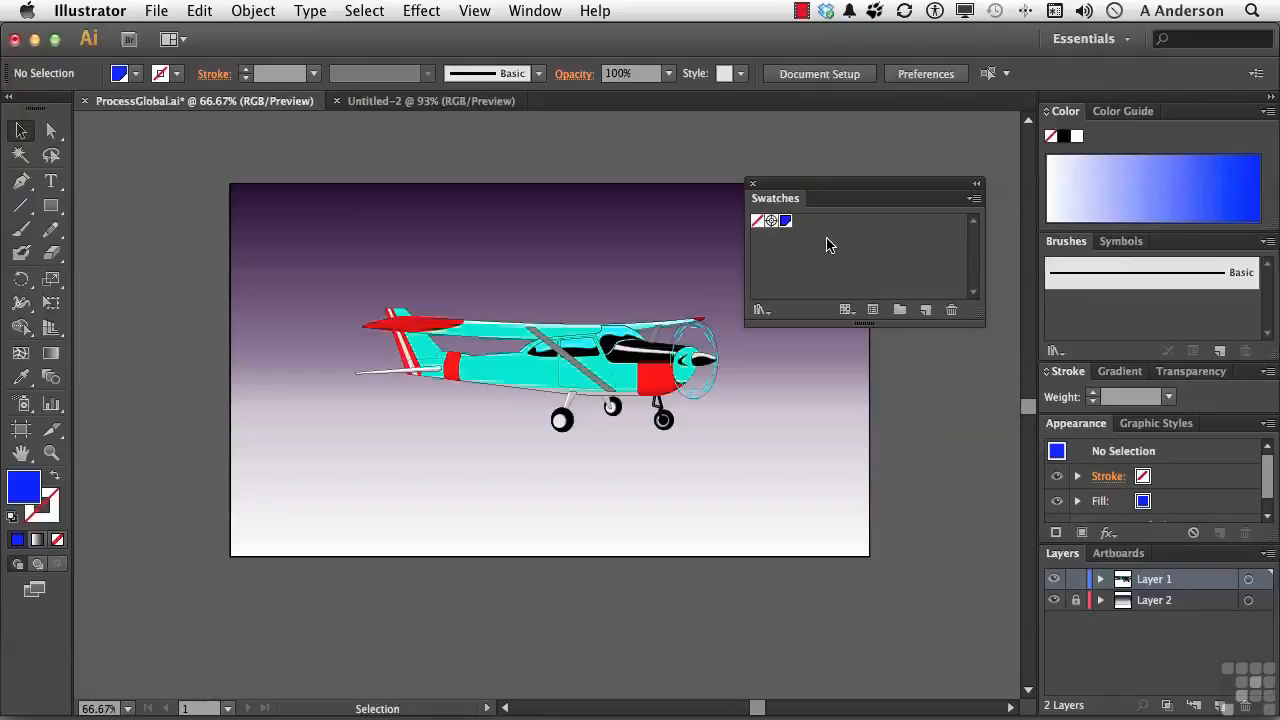
Fill the airplane's turquoise fuselage and wing paths with the global Airplane Color swatch in isolation mode, and exit isolation mode
double_click(522, 373)
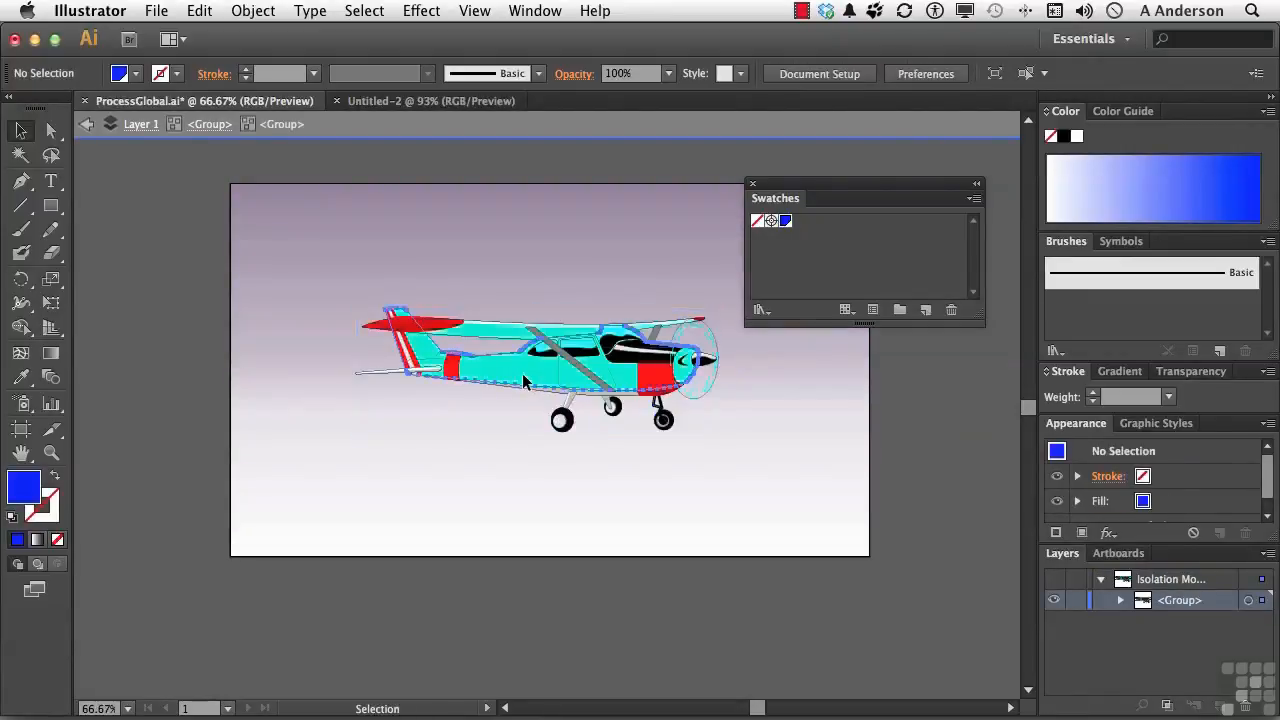
left_click(522, 375)
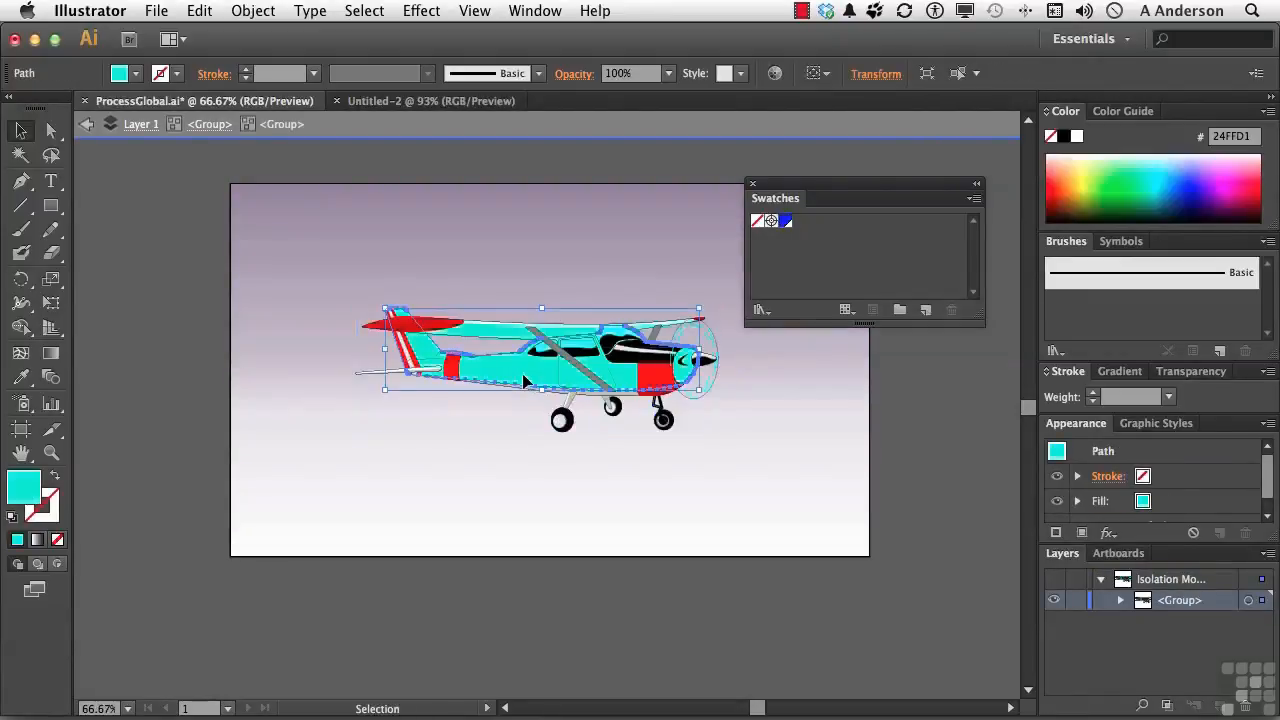
left_click(786, 221)
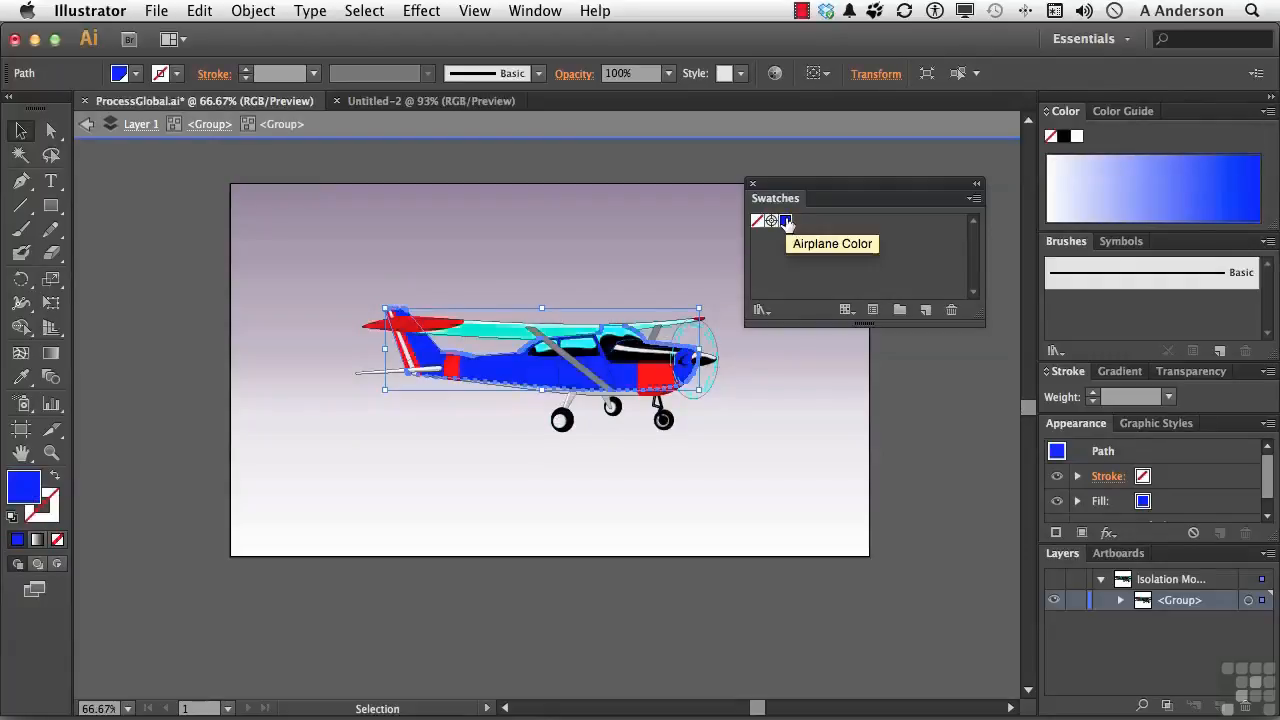
left_click(510, 337)
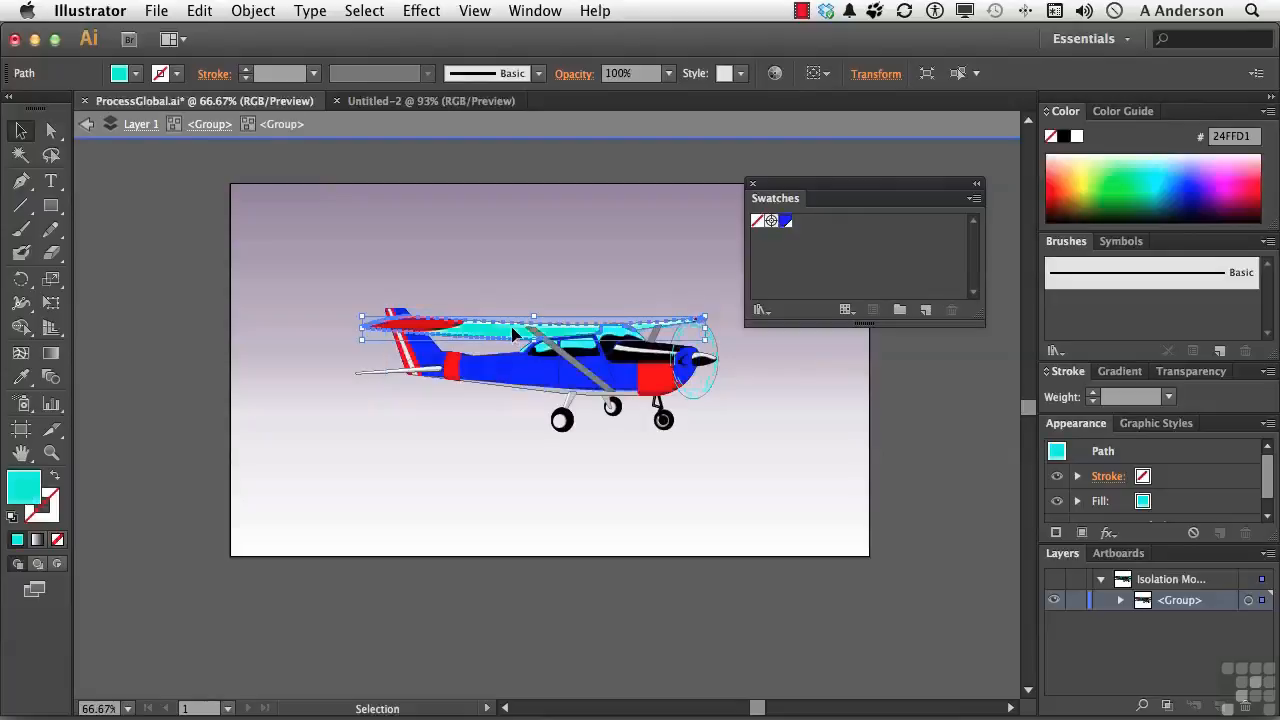
left_click(786, 221)
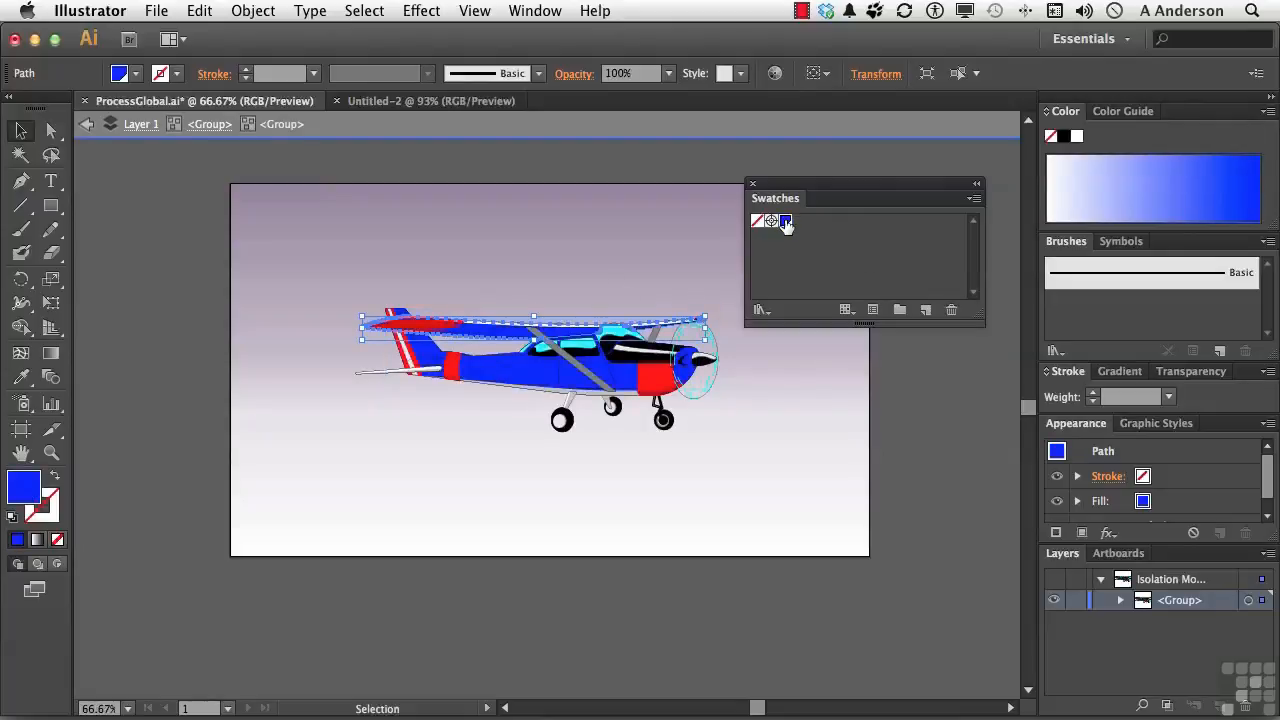
double_click(797, 501)
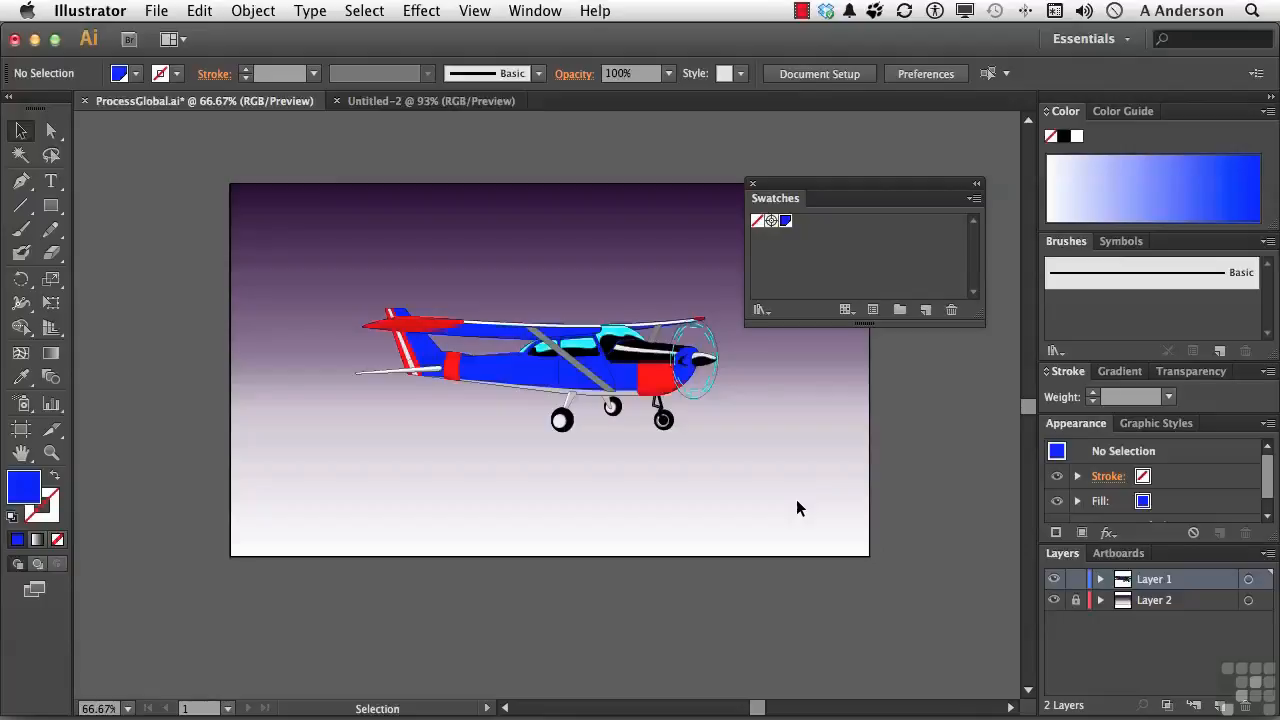
Edit the global Airplane Color swatch with the preview enabled, setting its G value to 153
double_click(785, 221)
left_click_drag(766, 157, 885, 155)
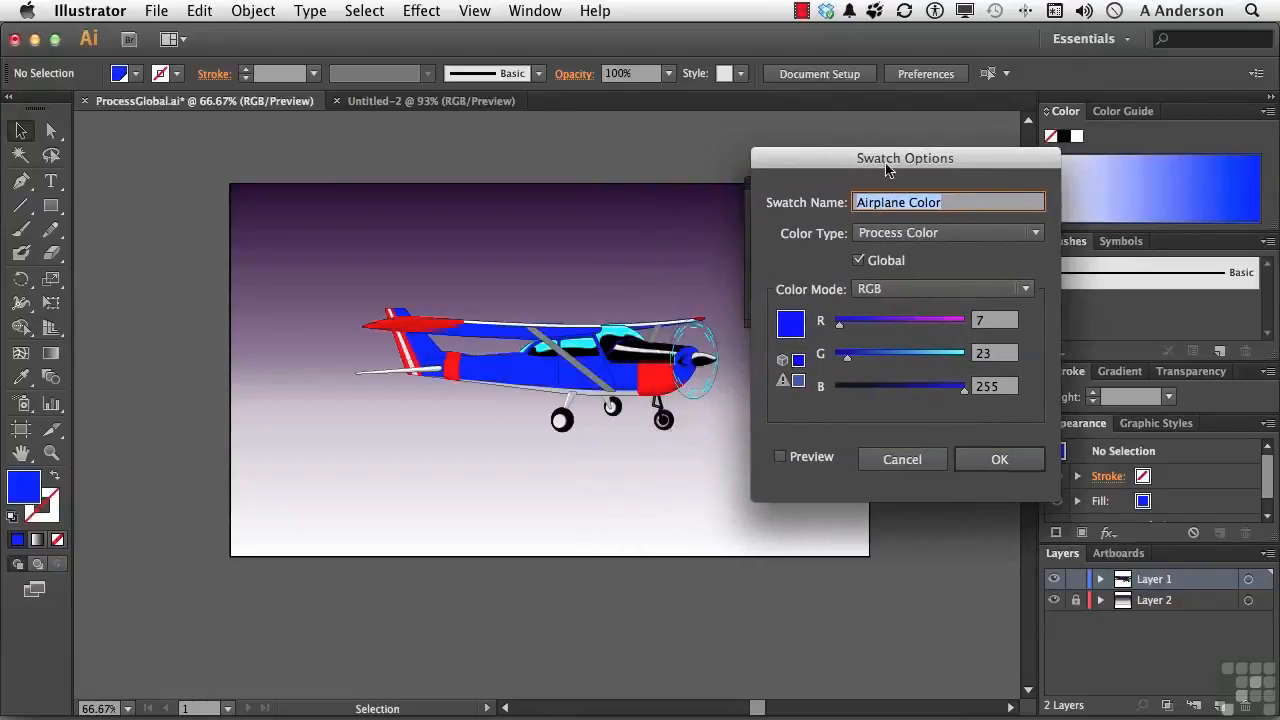
left_click(782, 457)
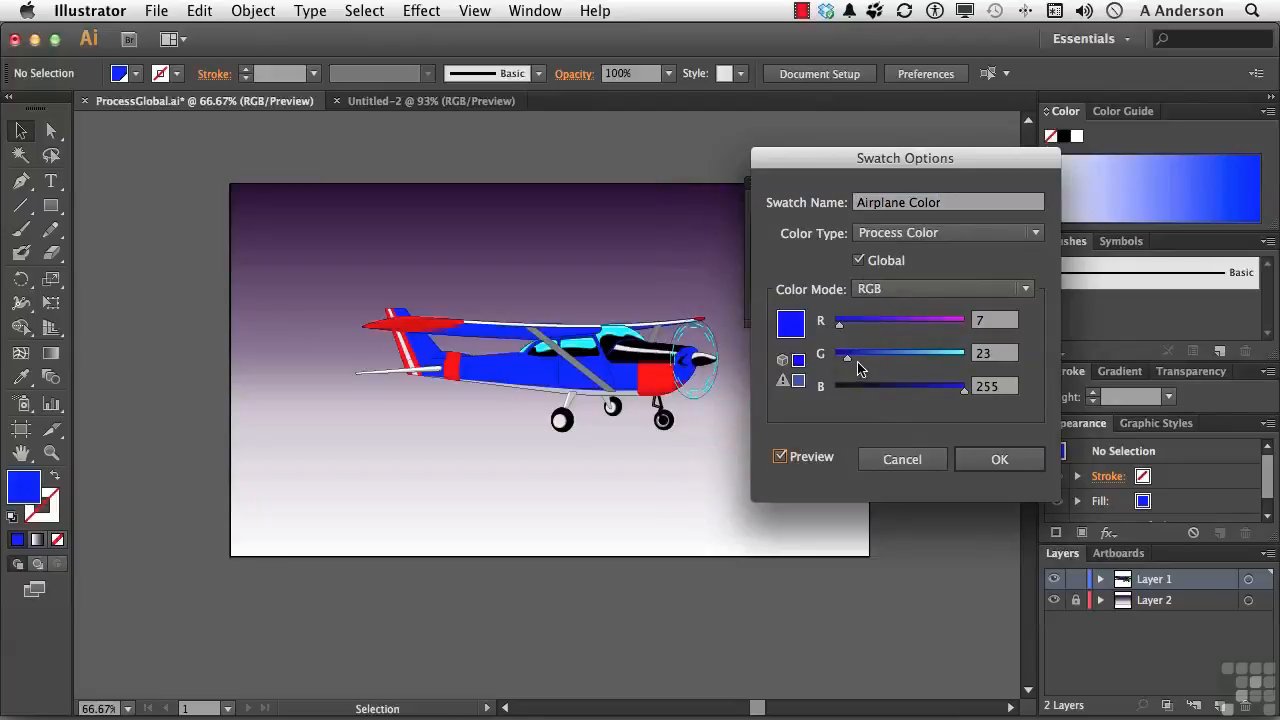
left_click_drag(848, 363, 915, 364)
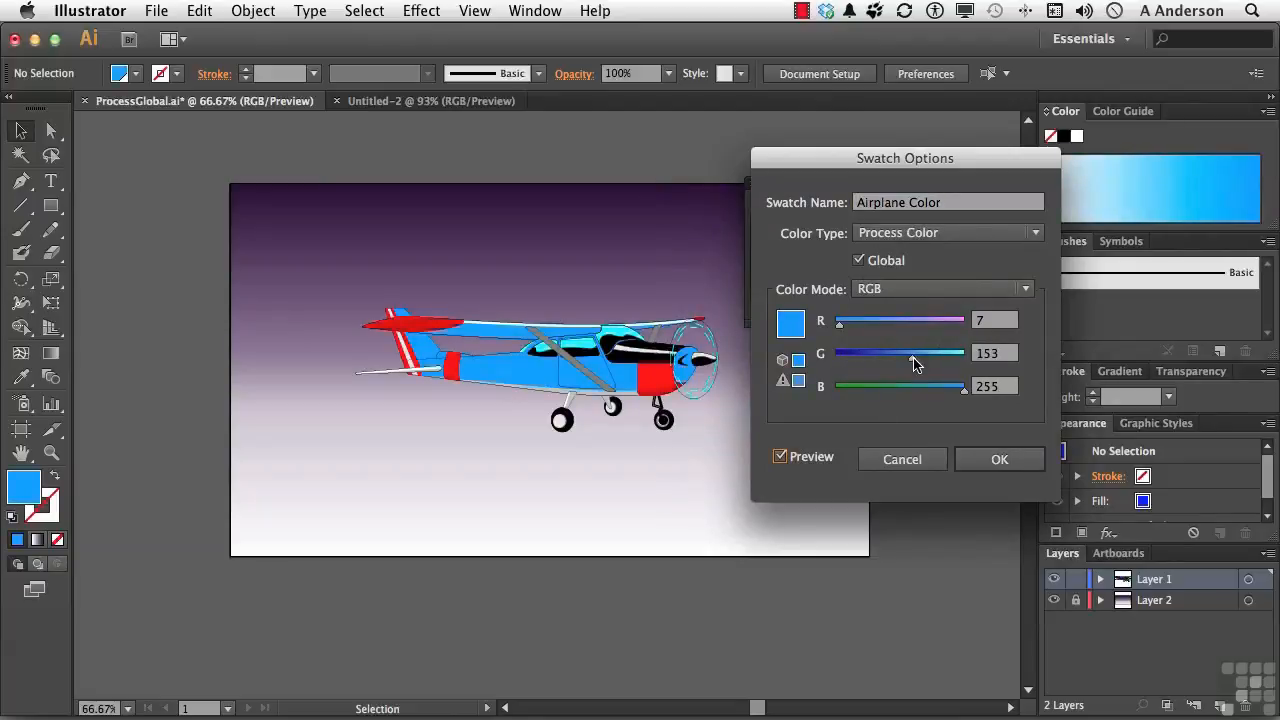